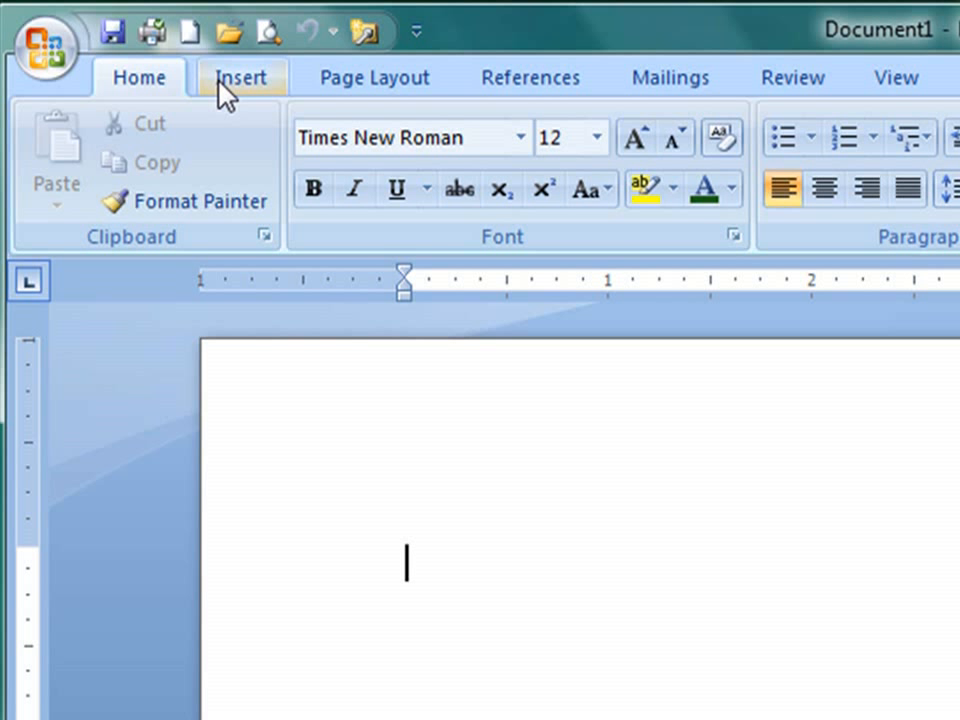
Step: Open the Insert Table dialog from the Insert ribbon, then cancel it without adding a table
{"action": "left_click", "coordinate": [193, 72]}
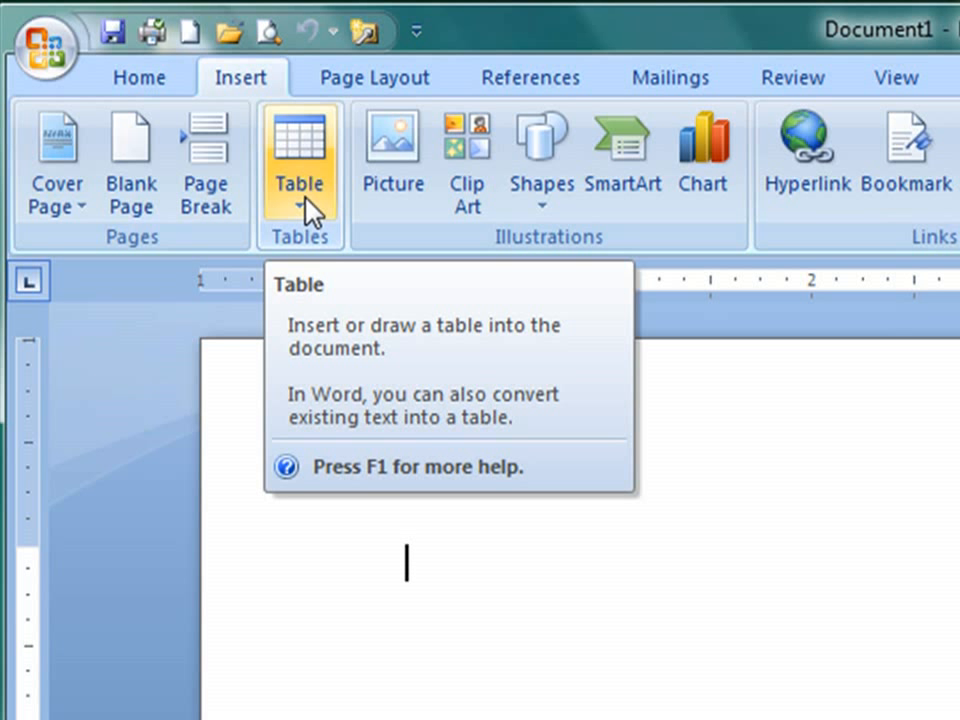
{"action": "left_click", "coordinate": [305, 199]}
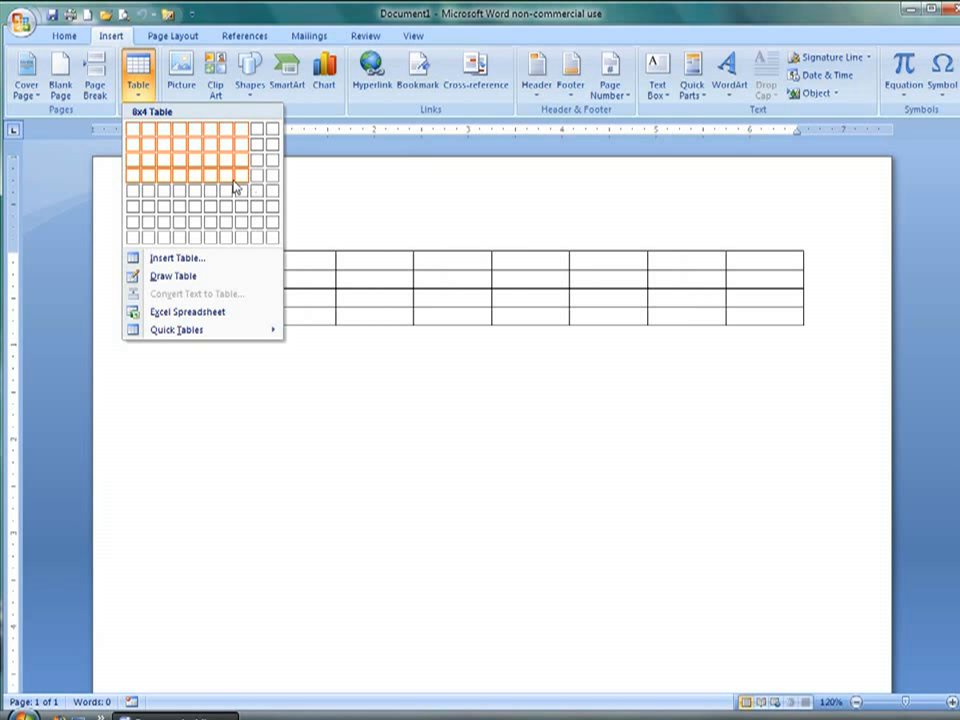
{"action": "left_click", "coordinate": [185, 259]}
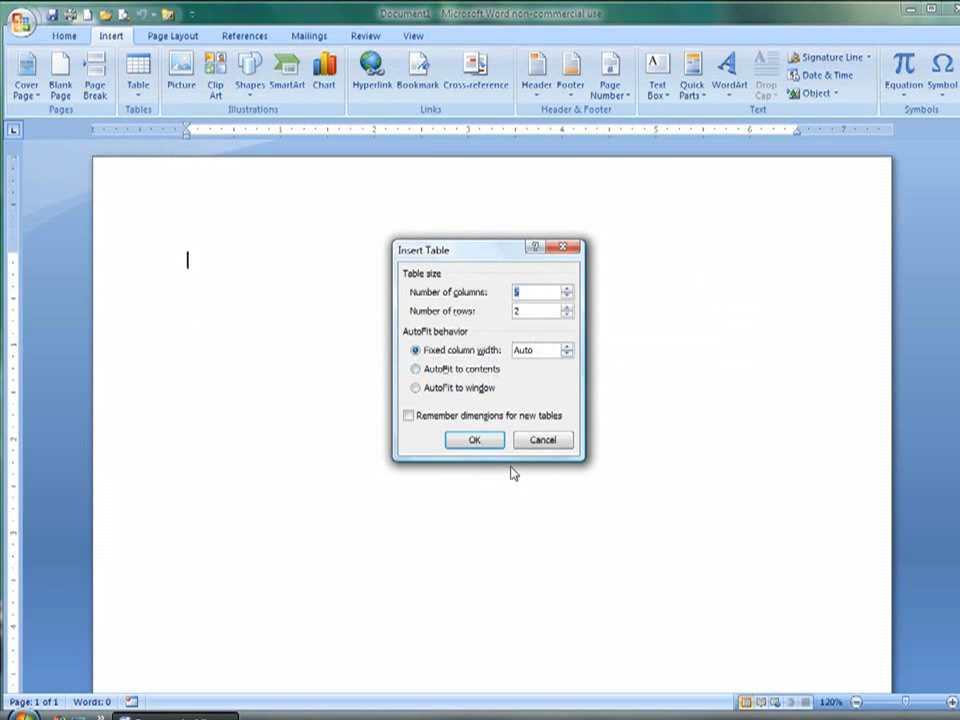
{"action": "left_click", "coordinate": [543, 445]}
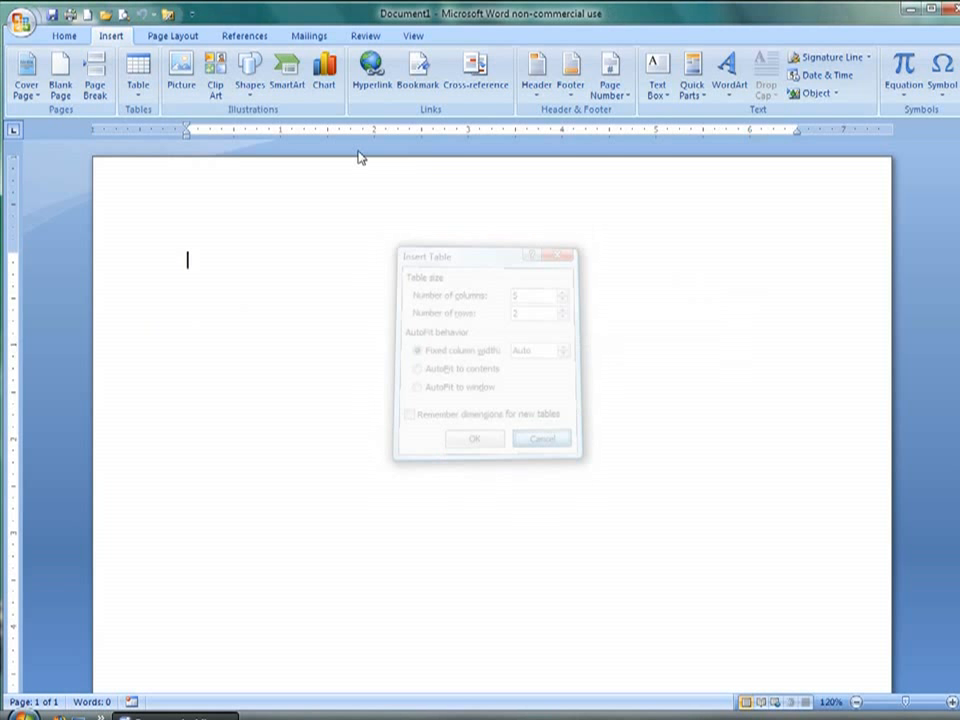
Step: Insert a table of 4 columns by 7 rows from the Table grid
{"action": "left_click", "coordinate": [137, 98]}
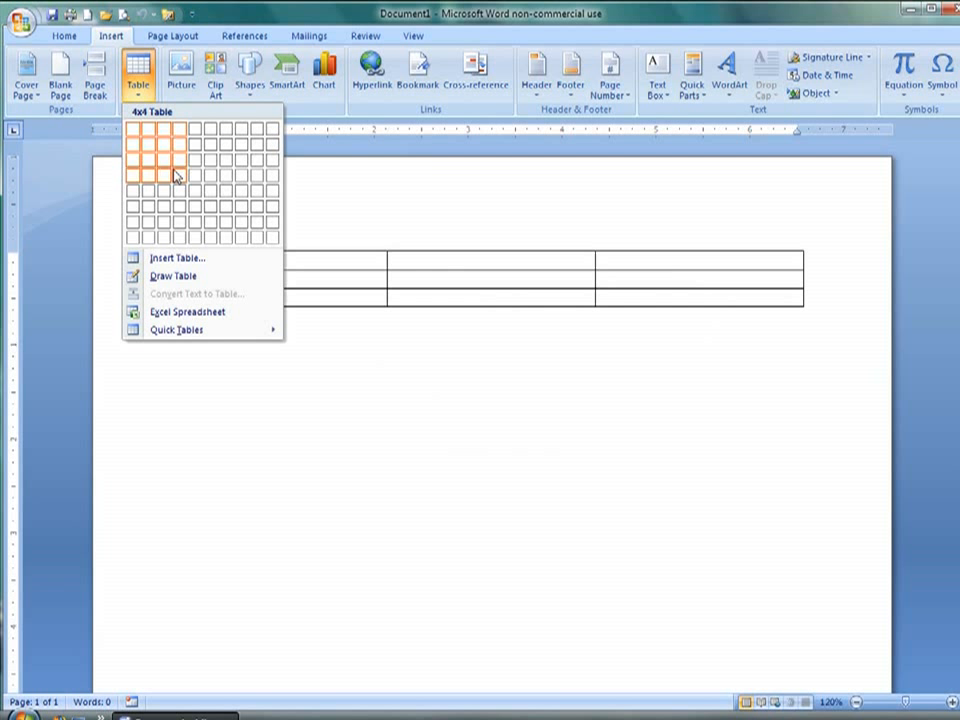
{"action": "left_click", "coordinate": [183, 221]}
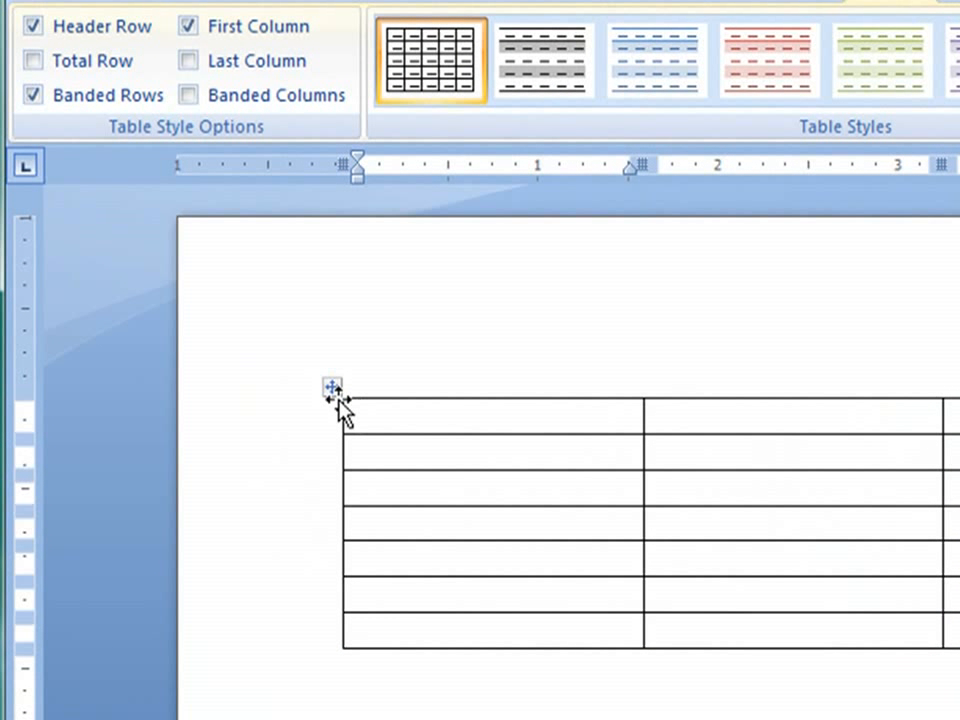
Step: Select the whole table and set its font to Calibri at 12 point
{"action": "left_click", "coordinate": [332, 388]}
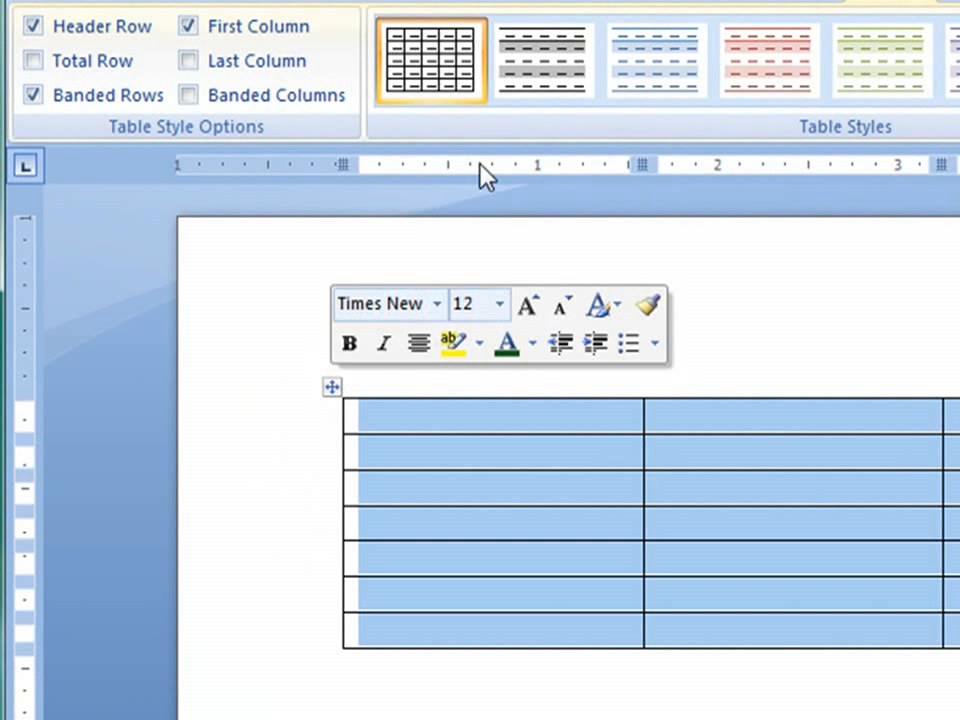
{"action": "left_click", "coordinate": [124, 3]}
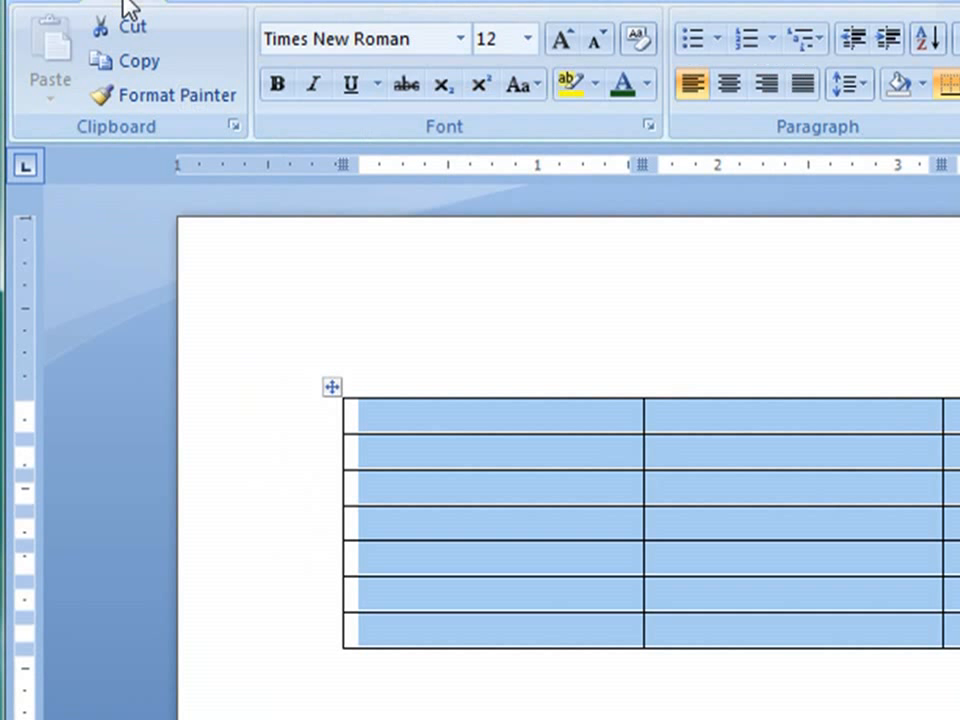
{"action": "left_click", "coordinate": [460, 38]}
{"action": "left_click", "coordinate": [435, 148]}
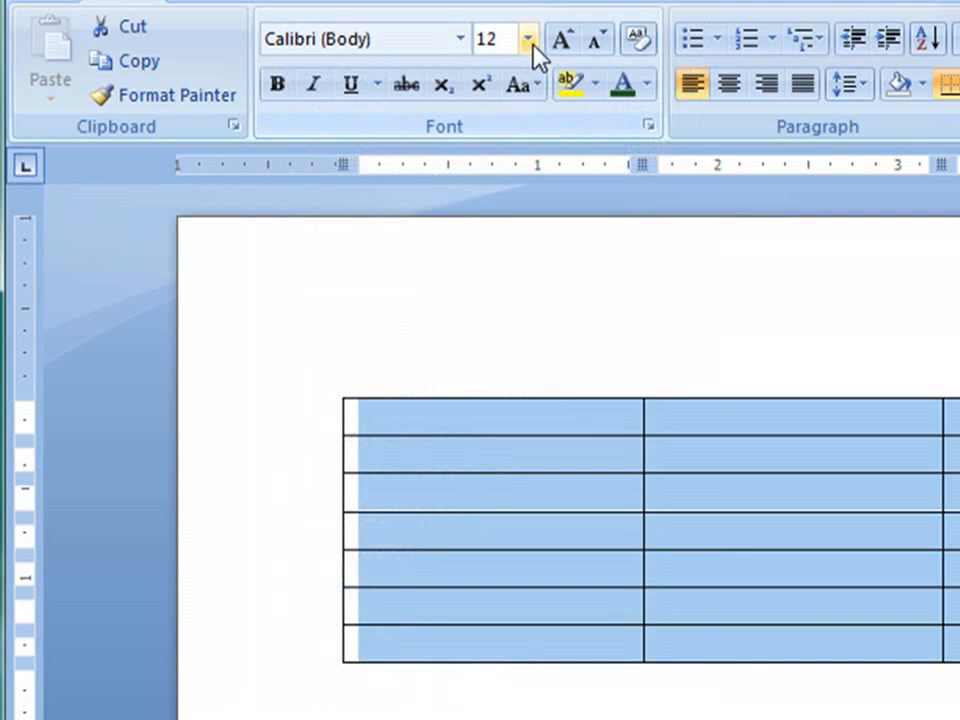
{"action": "left_click", "coordinate": [528, 40]}
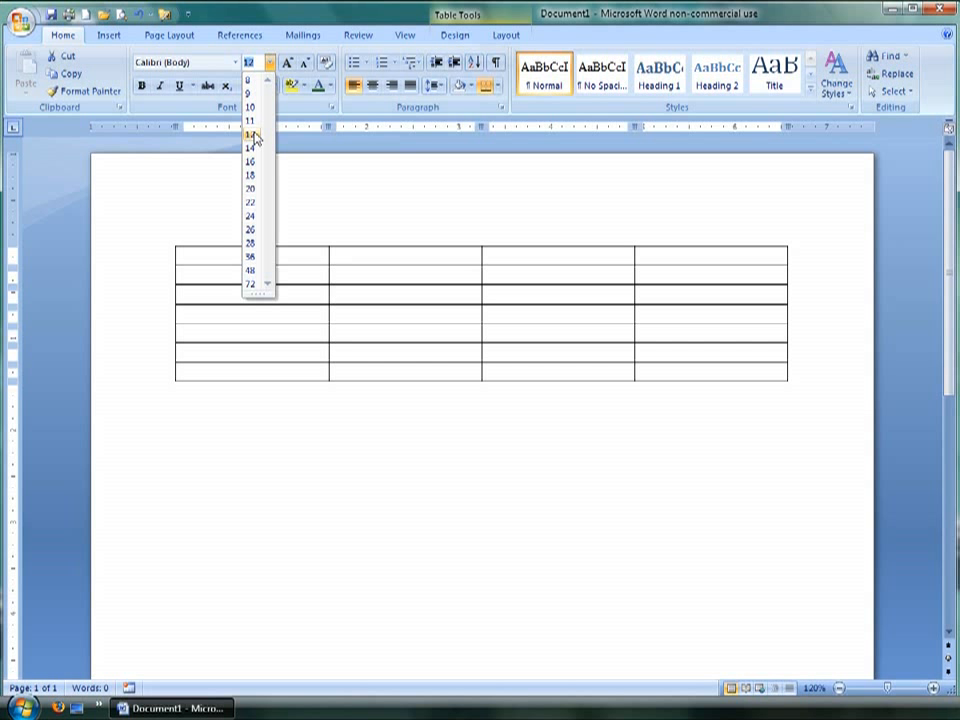
{"action": "left_click", "coordinate": [253, 134]}
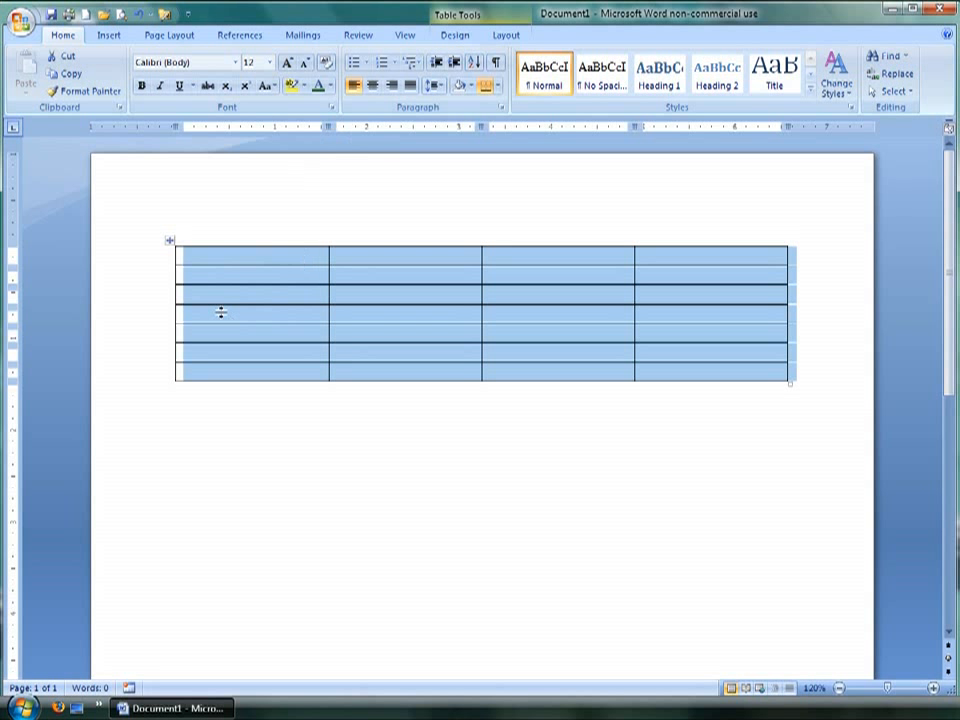
Step: Type the author's full name in the first cell, with a blank line beneath it
{"action": "left_click", "coordinate": [267, 262]}
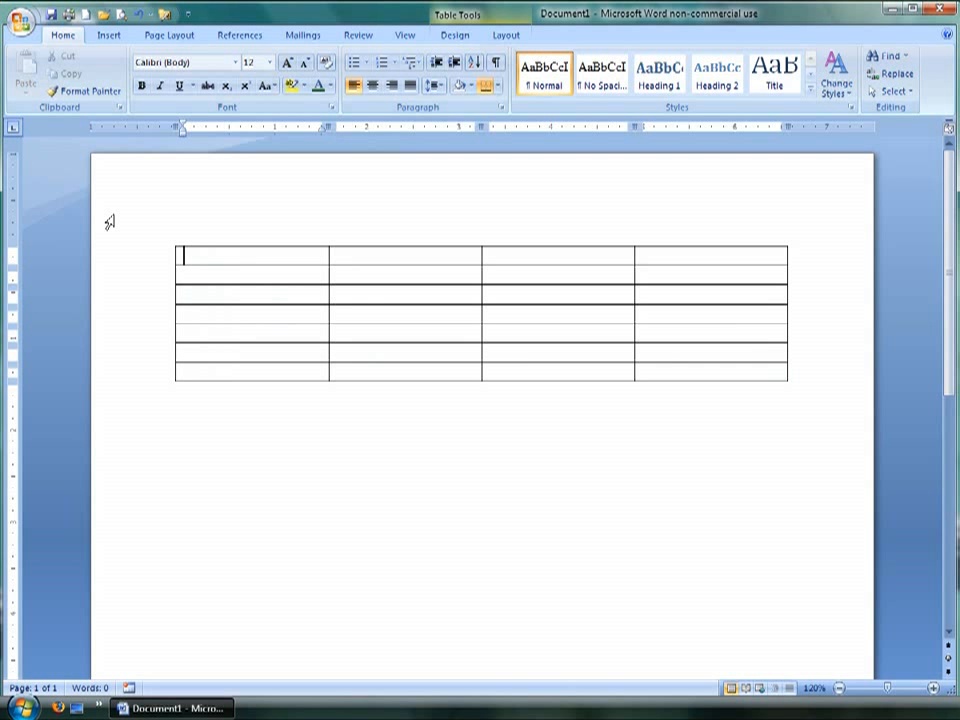
{"action": "type", "text": "Kyle D. Stedman"}
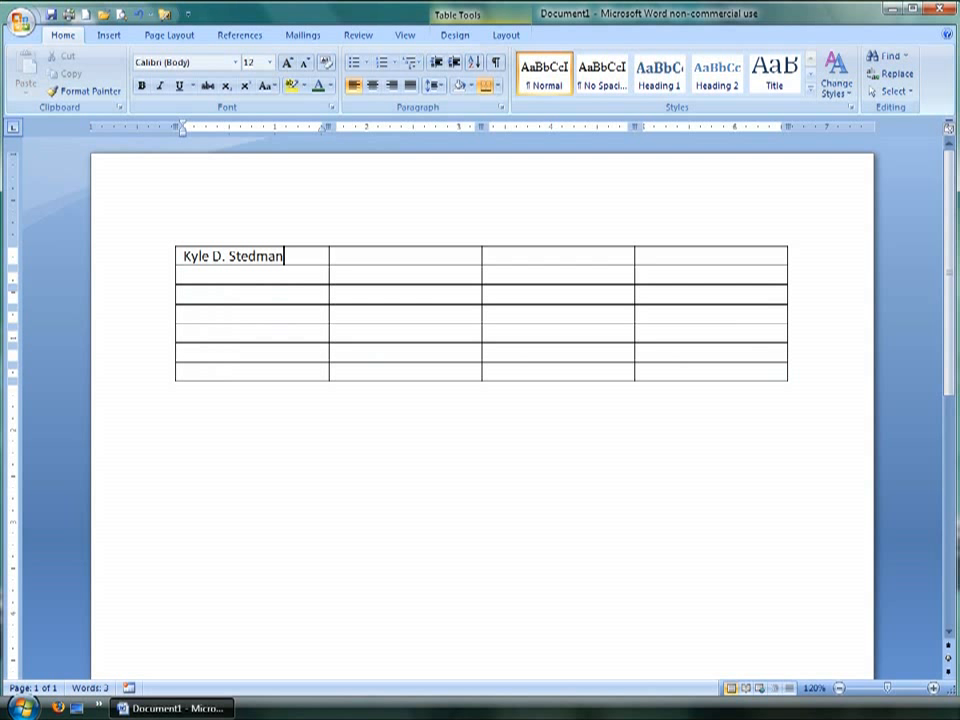
{"action": "key", "text": "Return"}
{"action": "key", "text": "Return"}
{"action": "key", "text": "Return"}
{"action": "key", "text": "Return"}
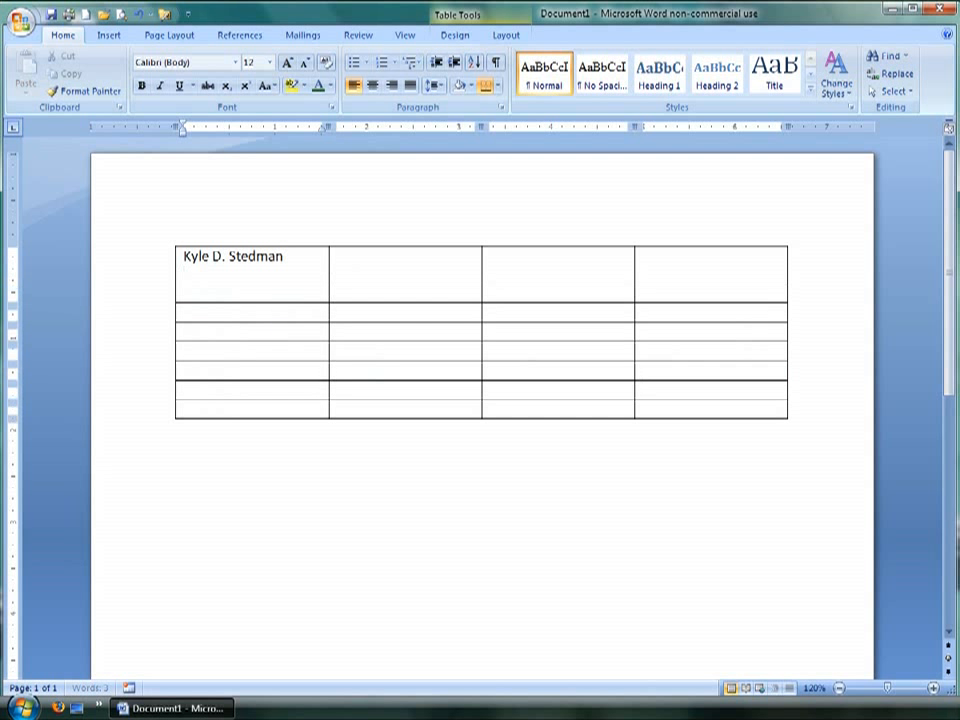
Step: Add blank lines to two lower cells in rows three and four to make them taller
{"action": "key", "text": "Down"}
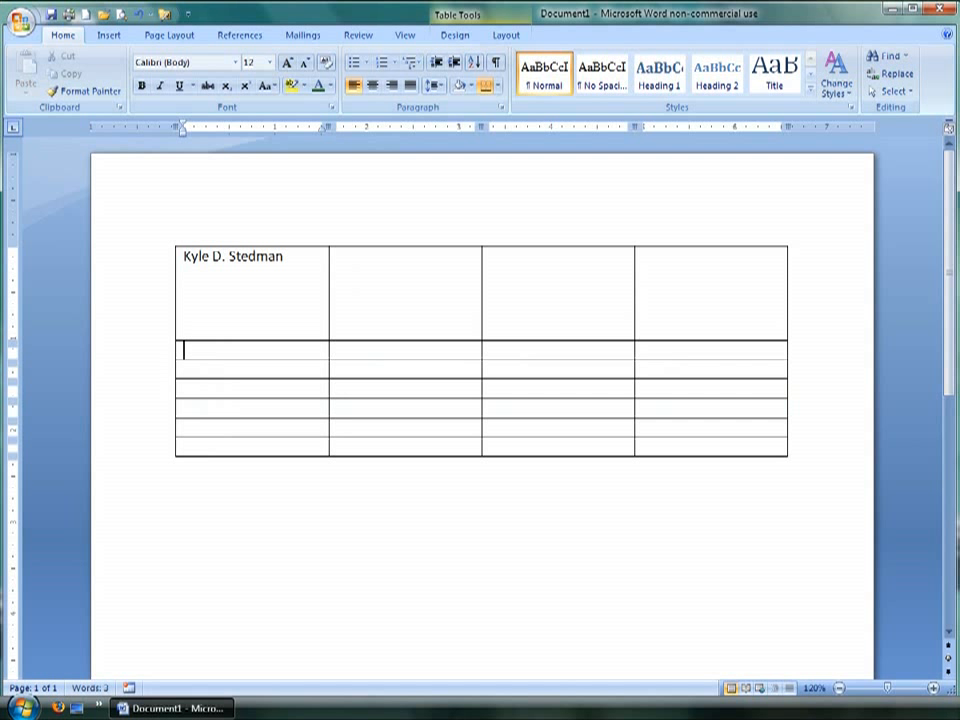
{"action": "key", "text": "Right"}
{"action": "key", "text": "Down"}
{"action": "key", "text": "Right"}
{"action": "key", "text": "Up"}
{"action": "key", "text": "Left"}
{"action": "key", "text": "Down"}
{"action": "key", "text": "Right"}
{"action": "key", "text": "Right"}
{"action": "key", "text": "Left"}
{"action": "key", "text": "Return"}
{"action": "key", "text": "Return"}
{"action": "key", "text": "Down"}
{"action": "key", "text": "Left"}
{"action": "key", "text": "Return"}
{"action": "key", "text": "Return"}
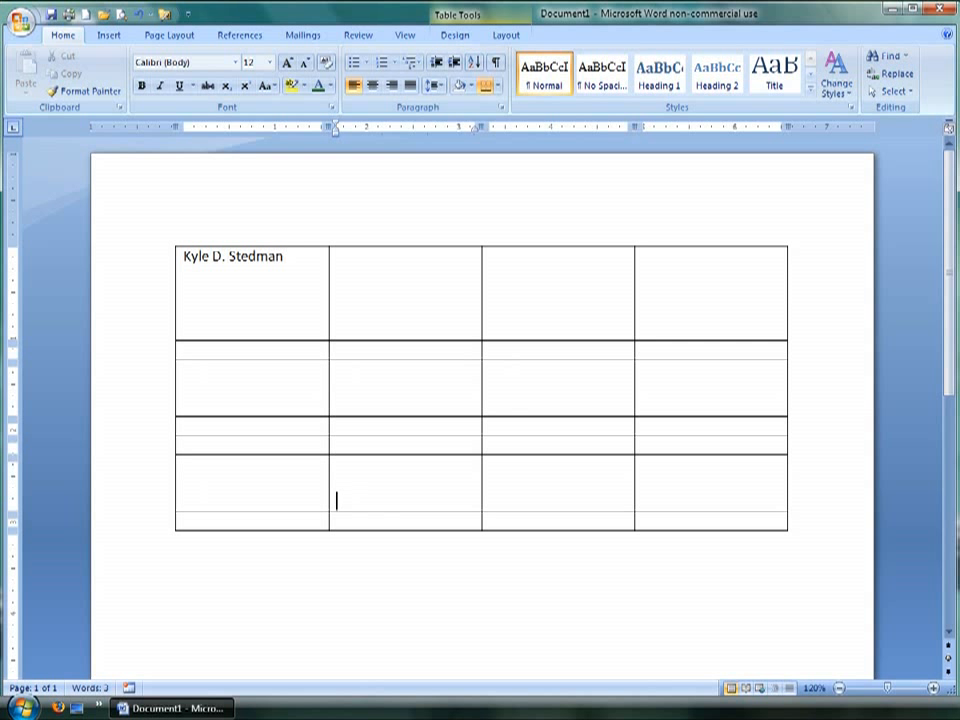
Step: Delete the extra blank lines from the tall middle row's third-column cell
{"action": "left_click", "coordinate": [258, 240]}
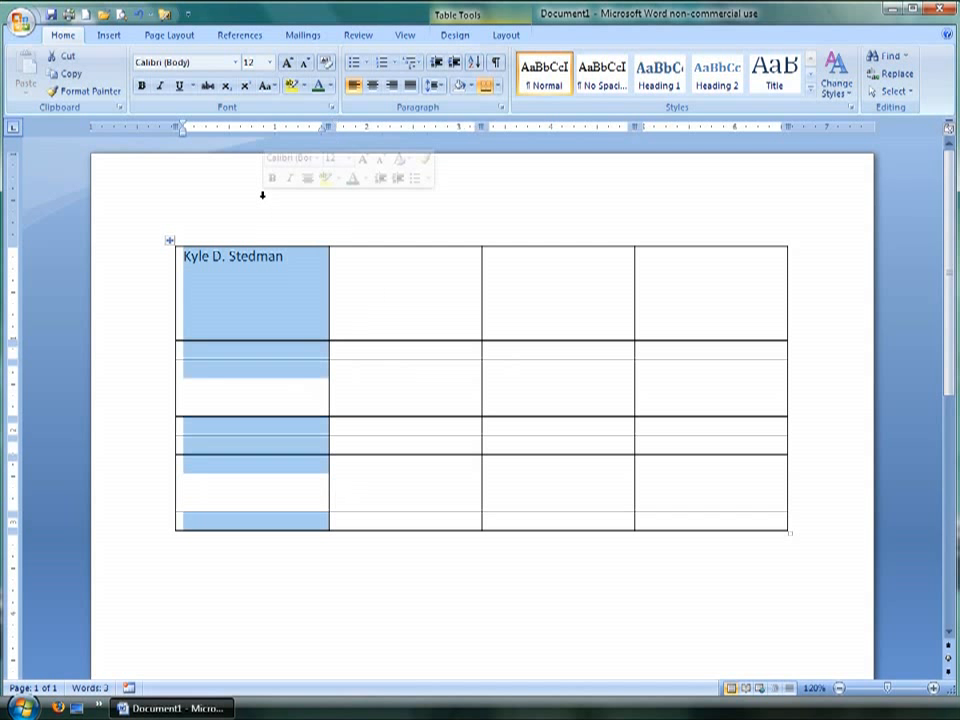
{"action": "left_click", "coordinate": [471, 568]}
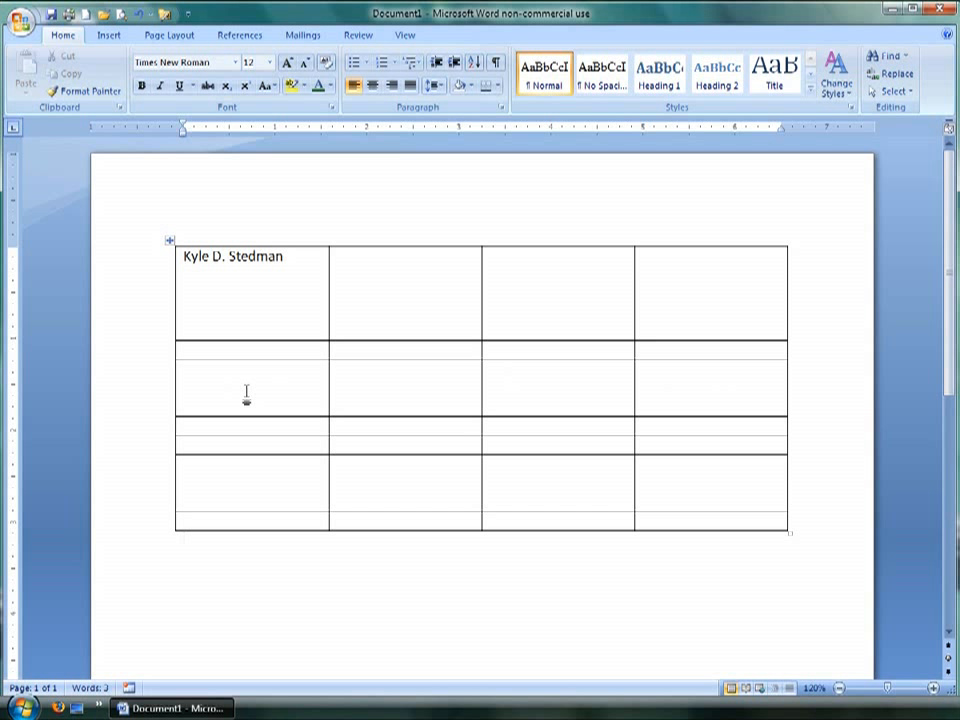
{"action": "left_click", "coordinate": [400, 376]}
{"action": "key", "text": "Down"}
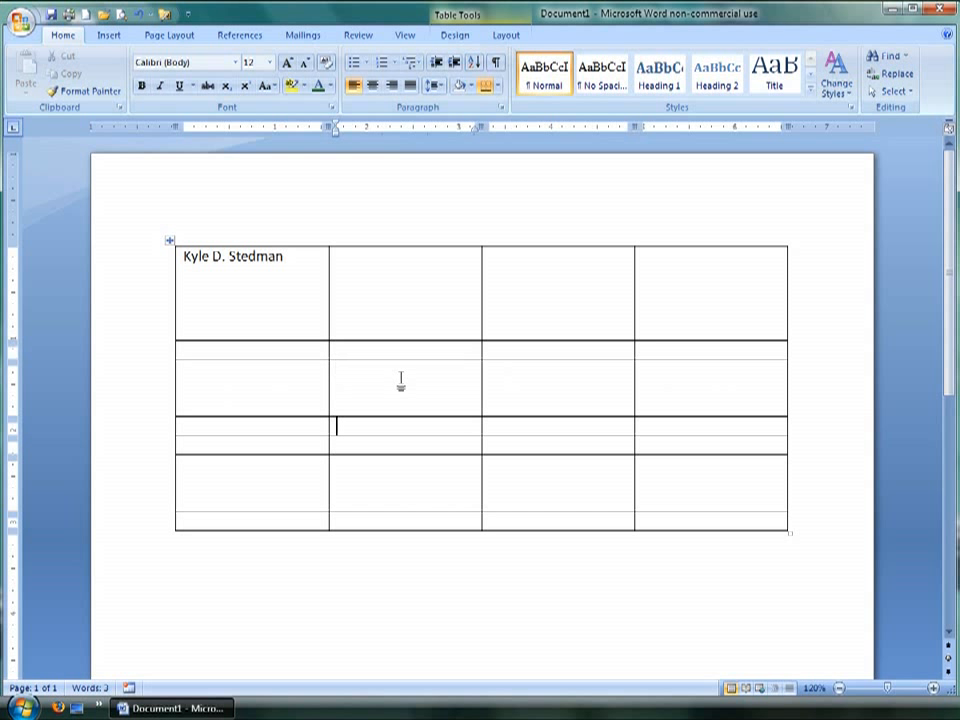
{"action": "key", "text": "Tab"}
{"action": "key", "text": "Delete"}
{"action": "key", "text": "Delete"}
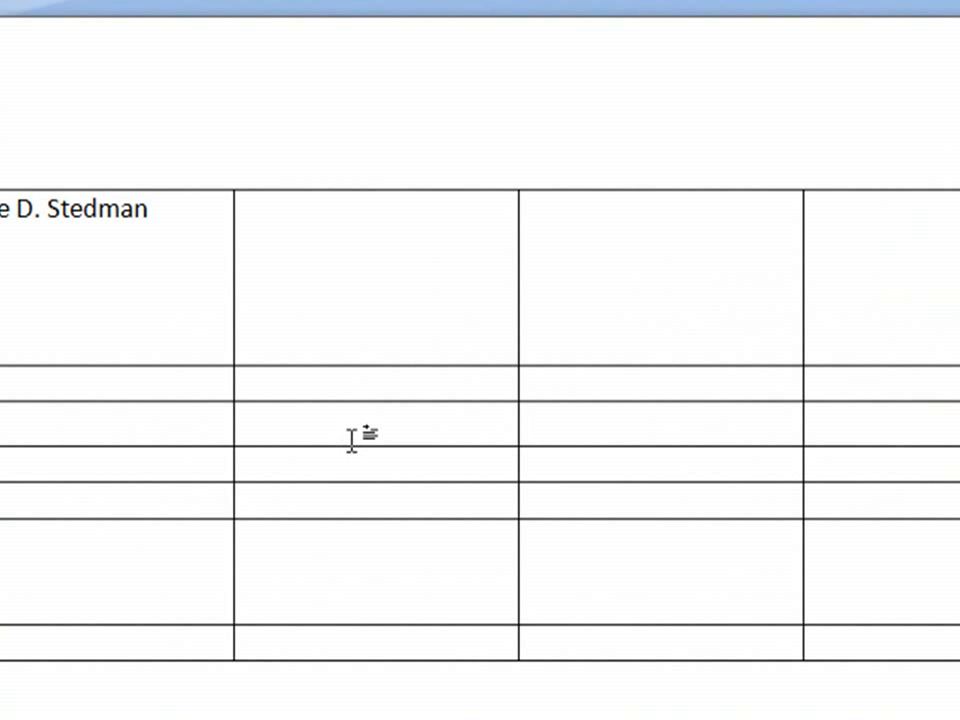
Step: Drag the row borders and the table's bottom border down to make the lower rows taller
{"action": "left_click_drag", "start_coordinate": [335, 446], "coordinate": [359, 690]}
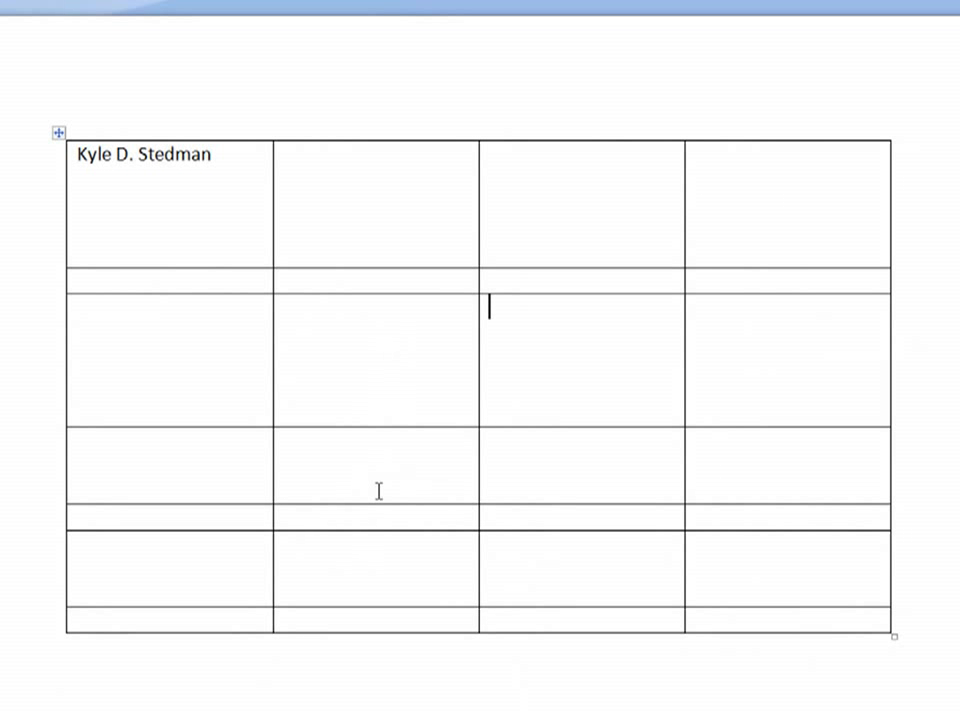
{"action": "left_click_drag", "start_coordinate": [374, 502], "coordinate": [395, 590]}
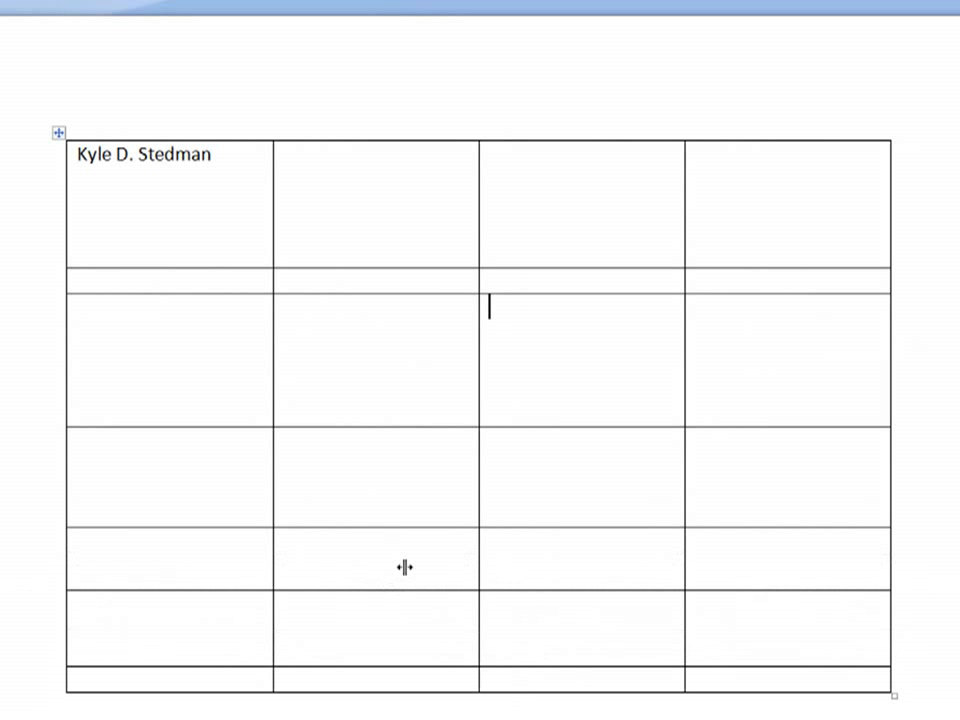
{"action": "left_click_drag", "start_coordinate": [373, 296], "coordinate": [381, 390]}
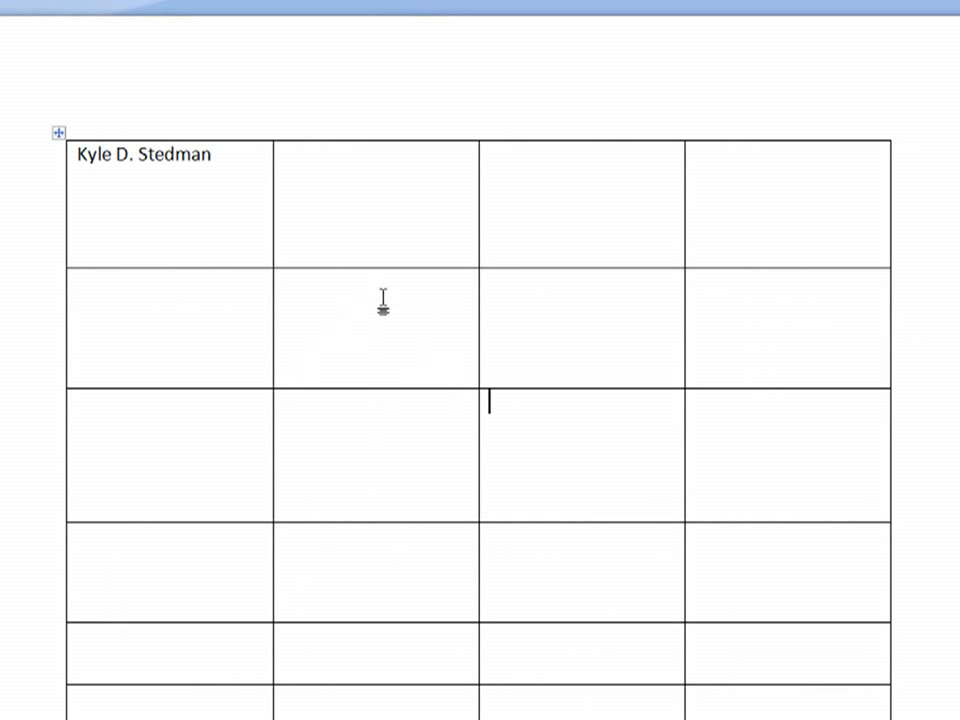
{"action": "scroll", "coordinate": [493, 283], "scroll_direction": "down", "scroll_amount": 5}
{"action": "left_click_drag", "start_coordinate": [433, 417], "coordinate": [421, 468]}
{"action": "scroll", "coordinate": [508, 354], "scroll_direction": "up", "scroll_amount": 5}
{"action": "double_click", "coordinate": [227, 156]}
{"action": "left_click", "coordinate": [370, 182]}
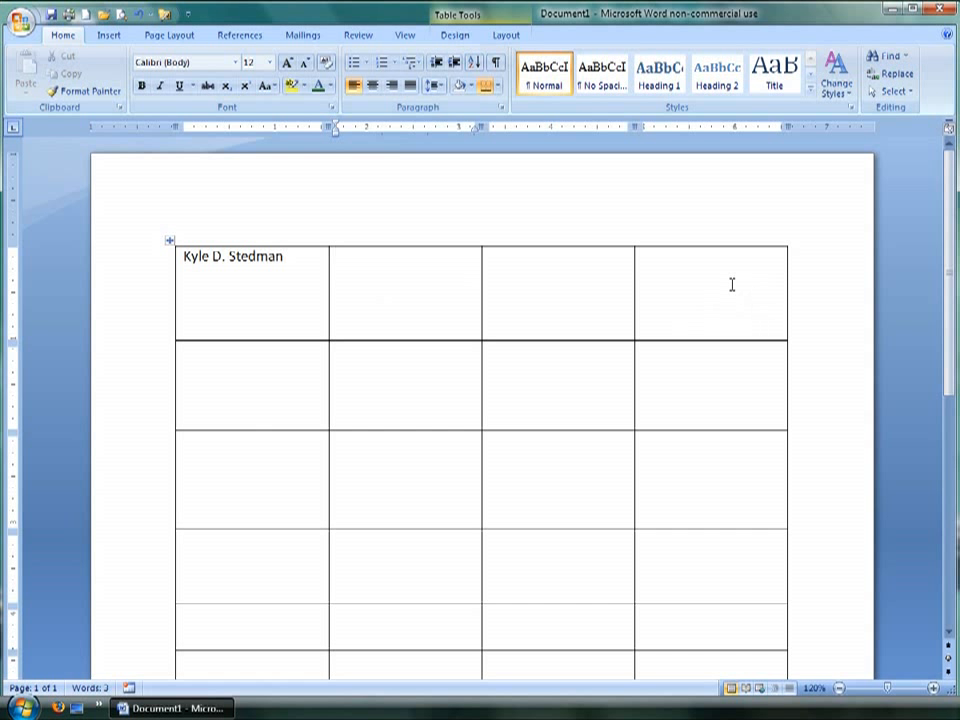
Step: Select the table's top row and bring up the Table Tools Design options
{"action": "left_click_drag", "start_coordinate": [739, 281], "coordinate": [272, 300]}
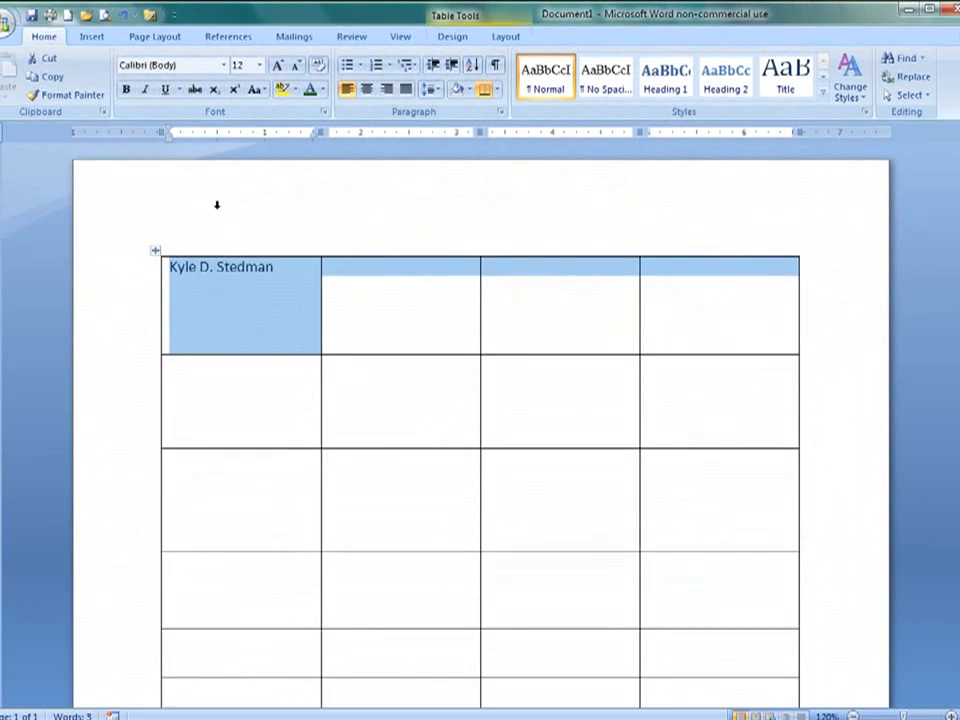
{"action": "mouse_move", "coordinate": [144, 186]}
{"action": "left_click", "coordinate": [210, 199]}
{"action": "scroll", "coordinate": [574, 364], "scroll_direction": "down", "scroll_amount": 6}
{"action": "left_click", "coordinate": [561, 368]}
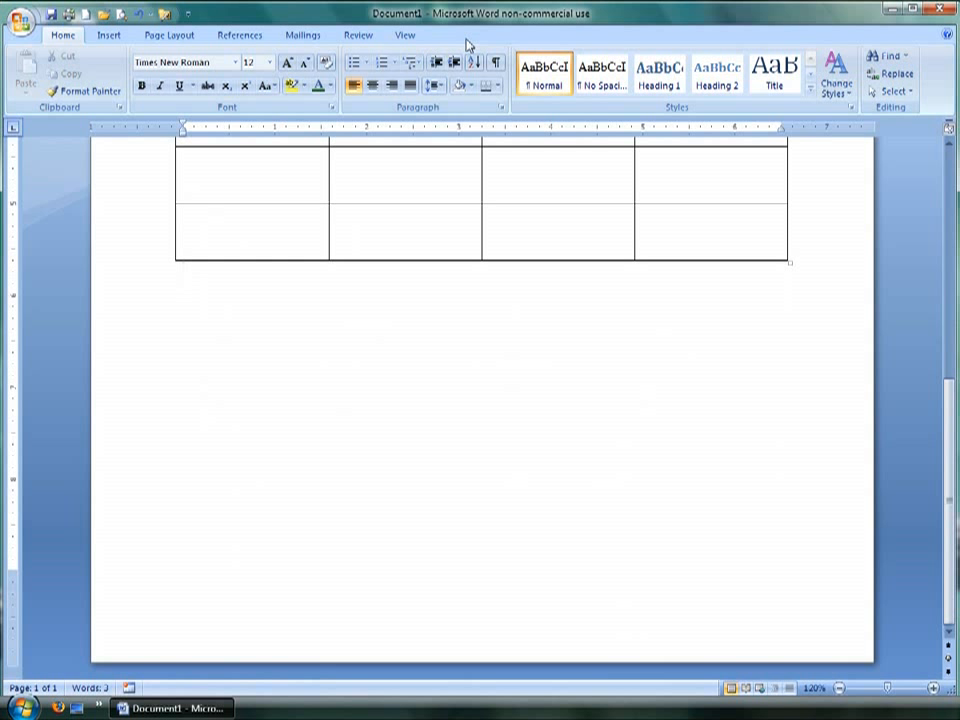
{"action": "left_click", "coordinate": [418, 187]}
{"action": "scroll", "coordinate": [223, 317], "scroll_direction": "up", "scroll_amount": 10}
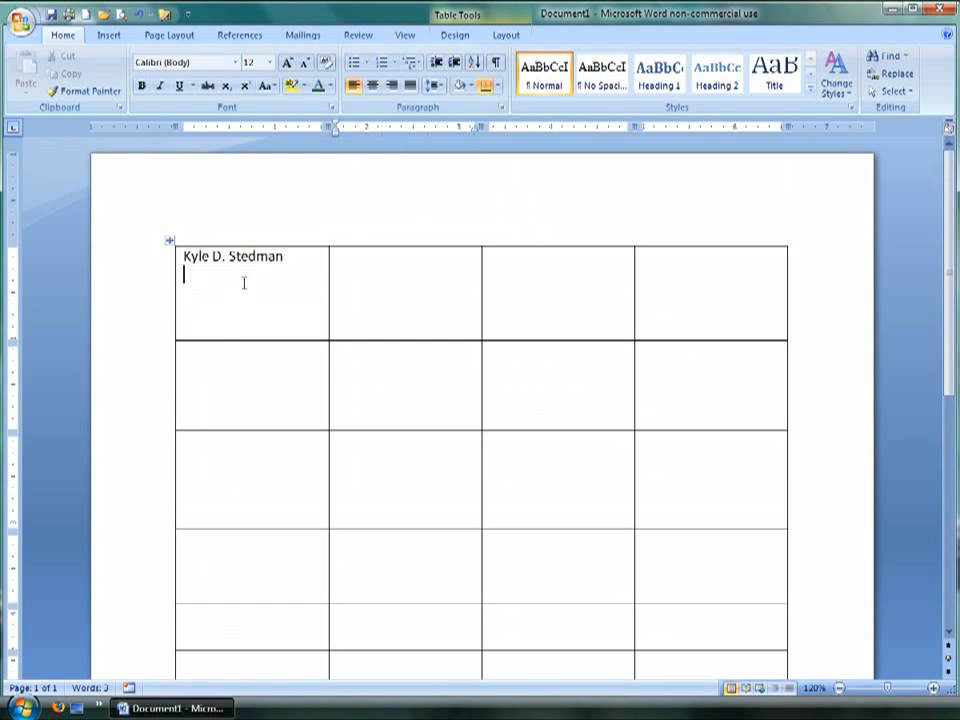
{"action": "left_click_drag", "start_coordinate": [243, 283], "coordinate": [660, 291]}
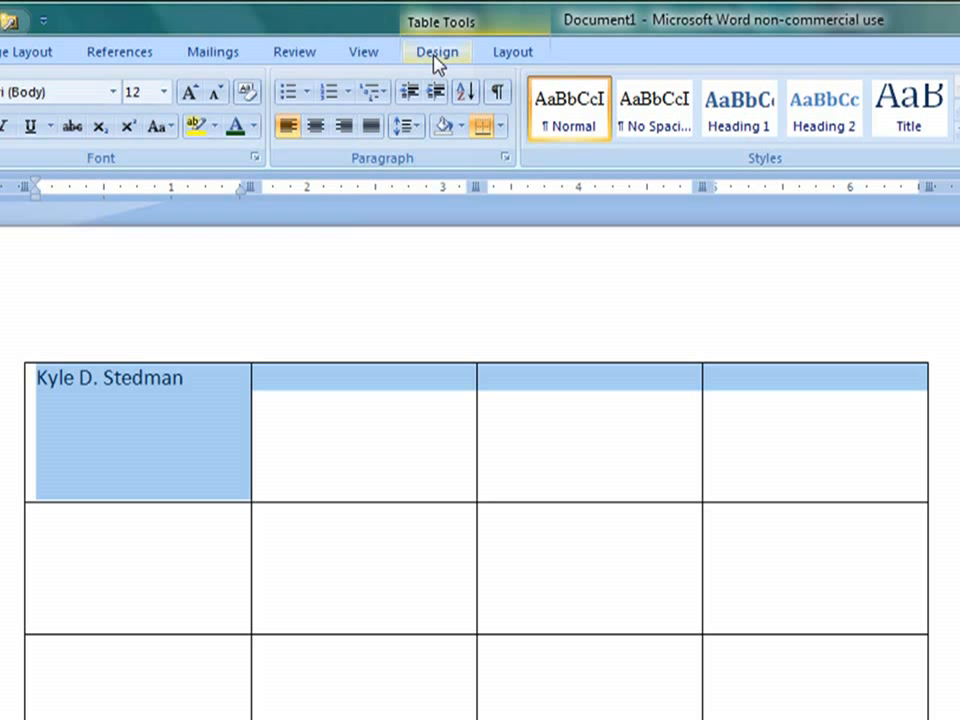
{"action": "left_click", "coordinate": [437, 53]}
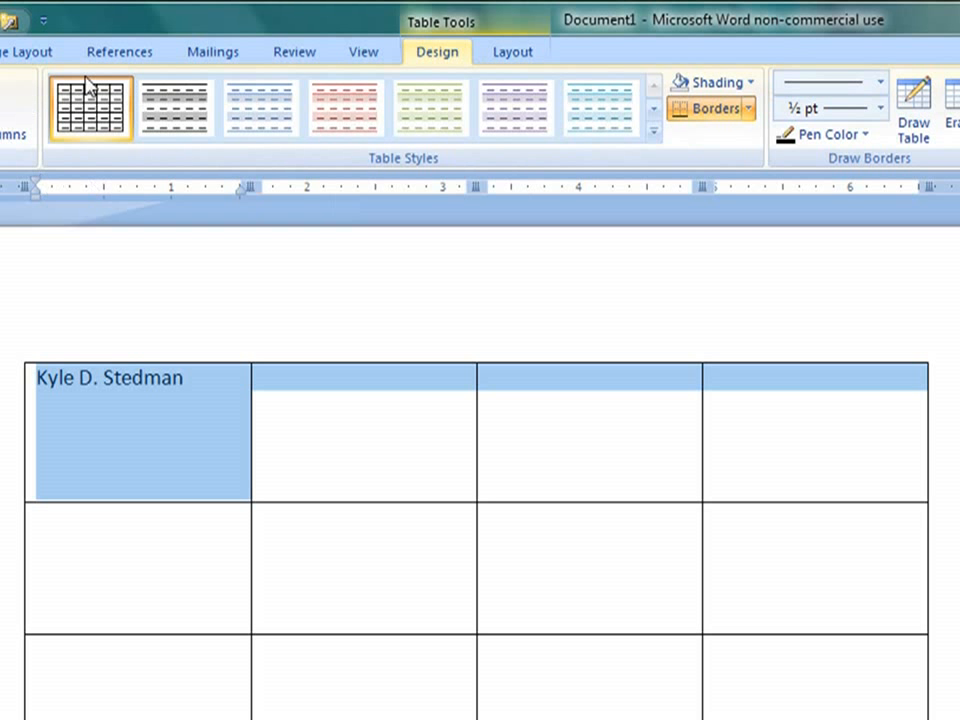
Step: Merge the four top-row cells into one wide header cell holding the name
{"action": "left_click", "coordinate": [515, 54]}
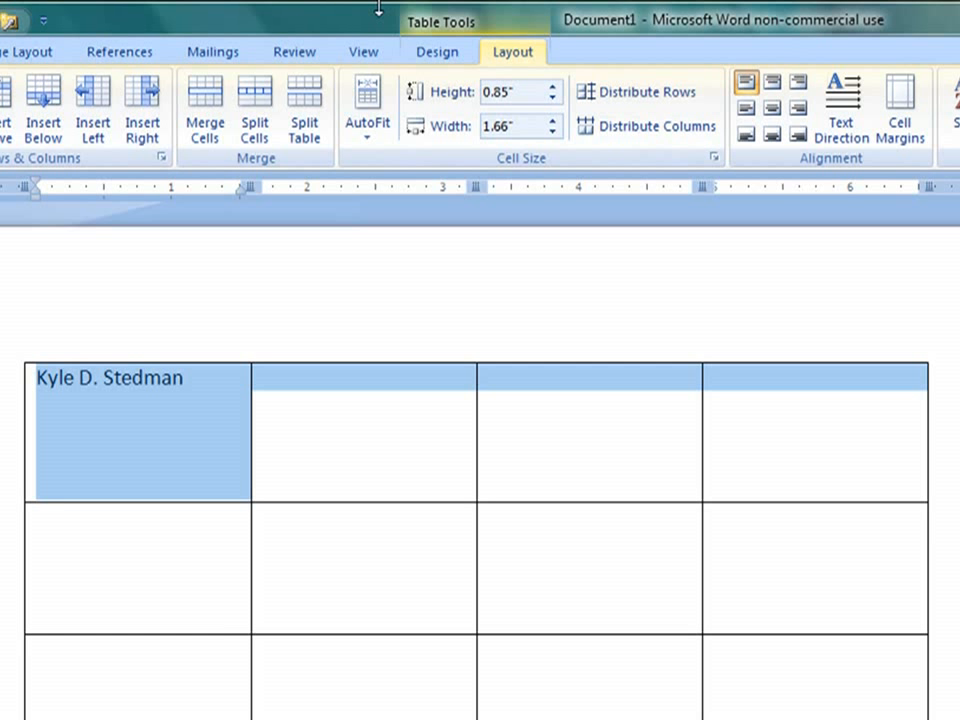
{"action": "left_click", "coordinate": [205, 130]}
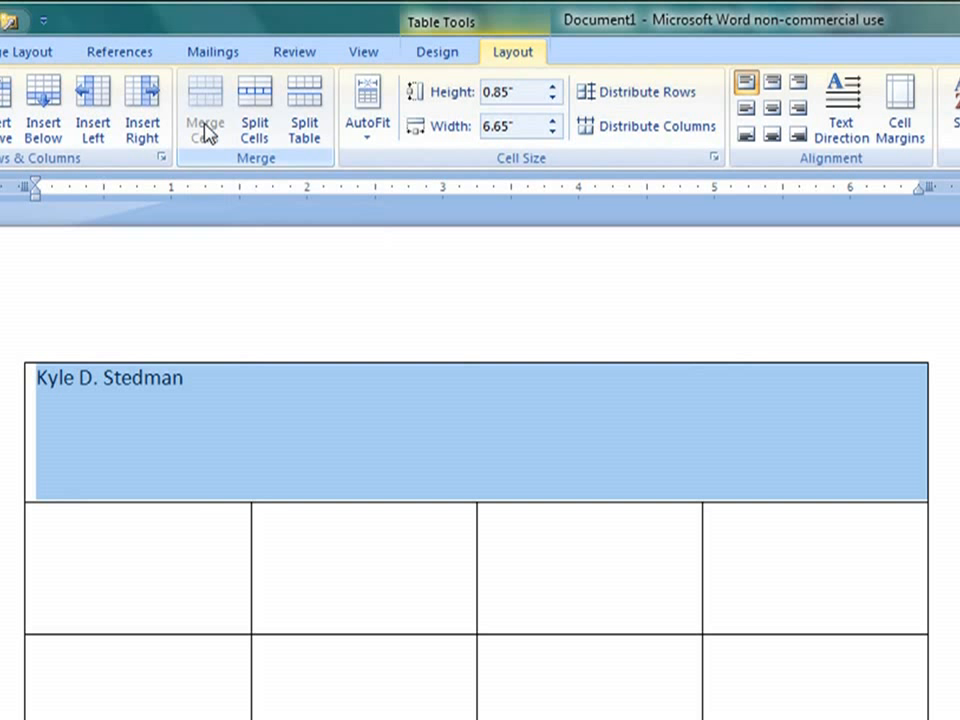
{"action": "left_click", "coordinate": [424, 460]}
{"action": "scroll", "coordinate": [679, 459], "scroll_direction": "down", "scroll_amount": 3}
{"action": "scroll", "coordinate": [629, 495], "scroll_direction": "up", "scroll_amount": 3}
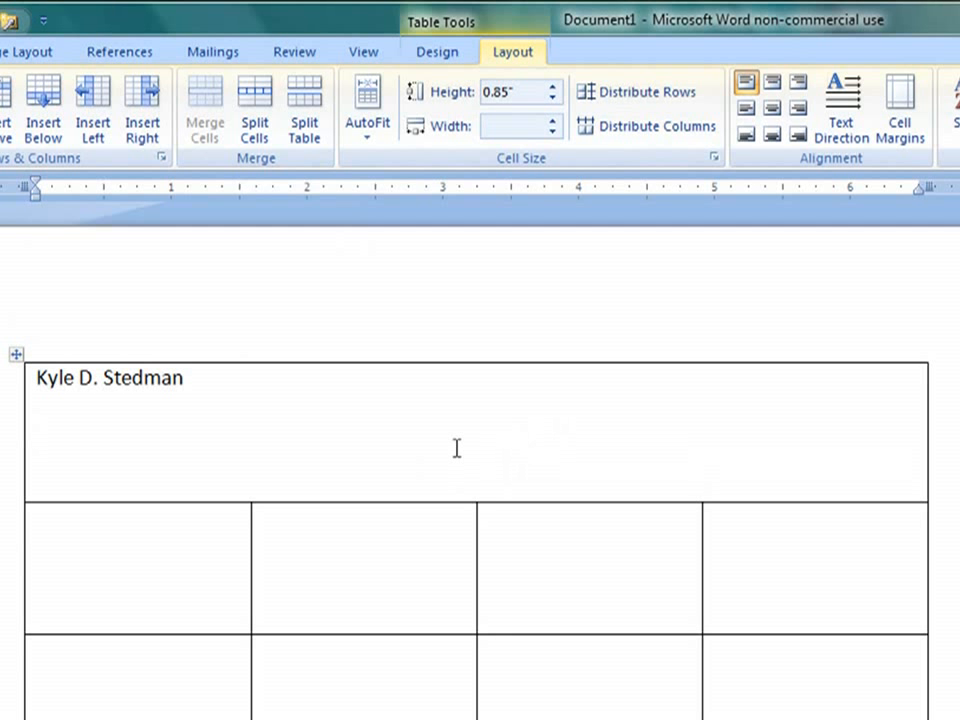
{"action": "scroll", "coordinate": [471, 450], "scroll_direction": "down", "scroll_amount": 1}
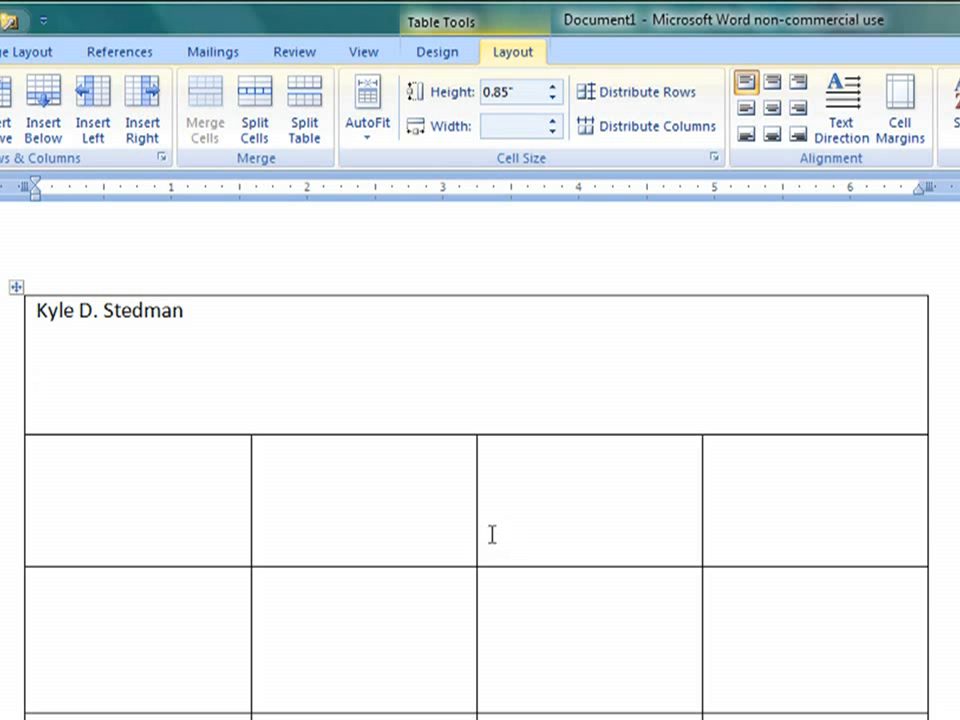
{"action": "scroll", "coordinate": [495, 530], "scroll_direction": "down", "scroll_amount": 1}
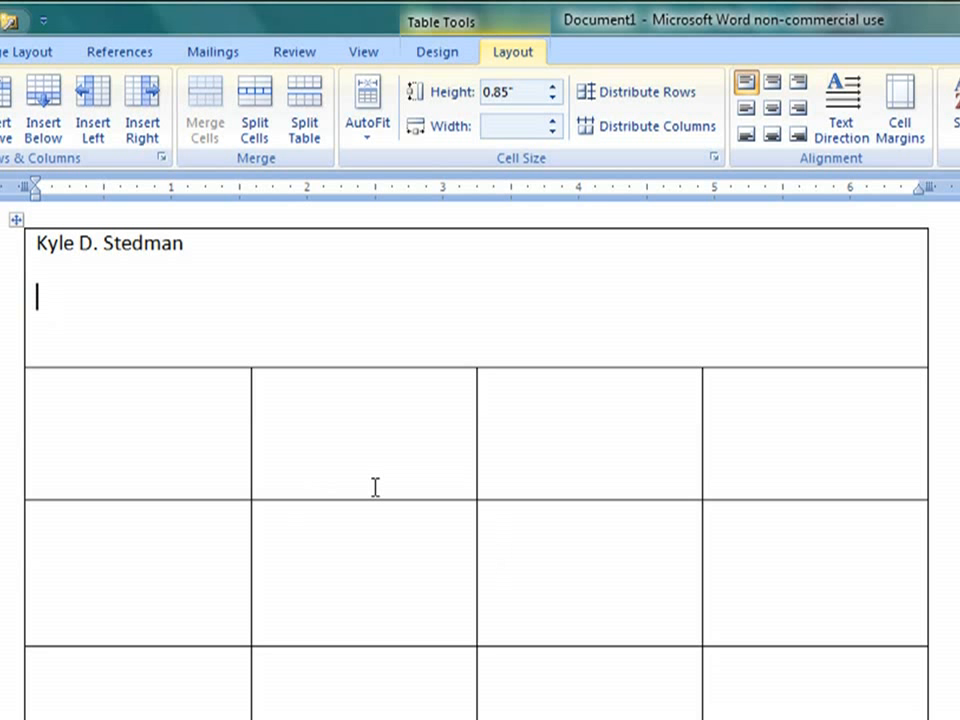
Step: Enter 'Education' with 'First Education Info' and 'Second Education Info' beside it, widening that column
{"action": "left_click", "coordinate": [122, 395]}
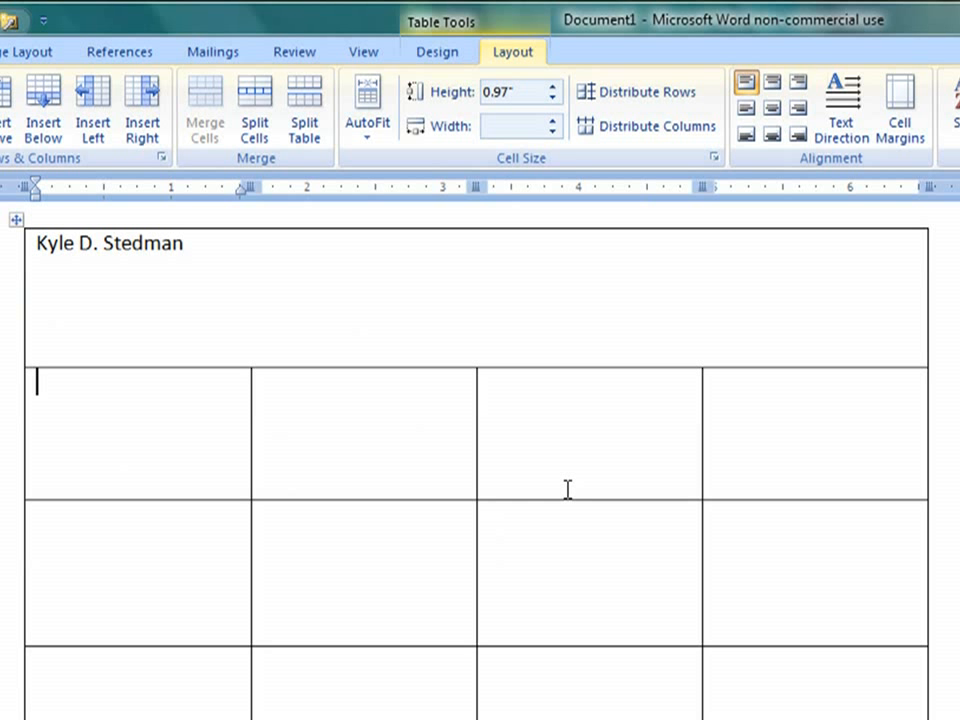
{"action": "type", "text": "Education"}
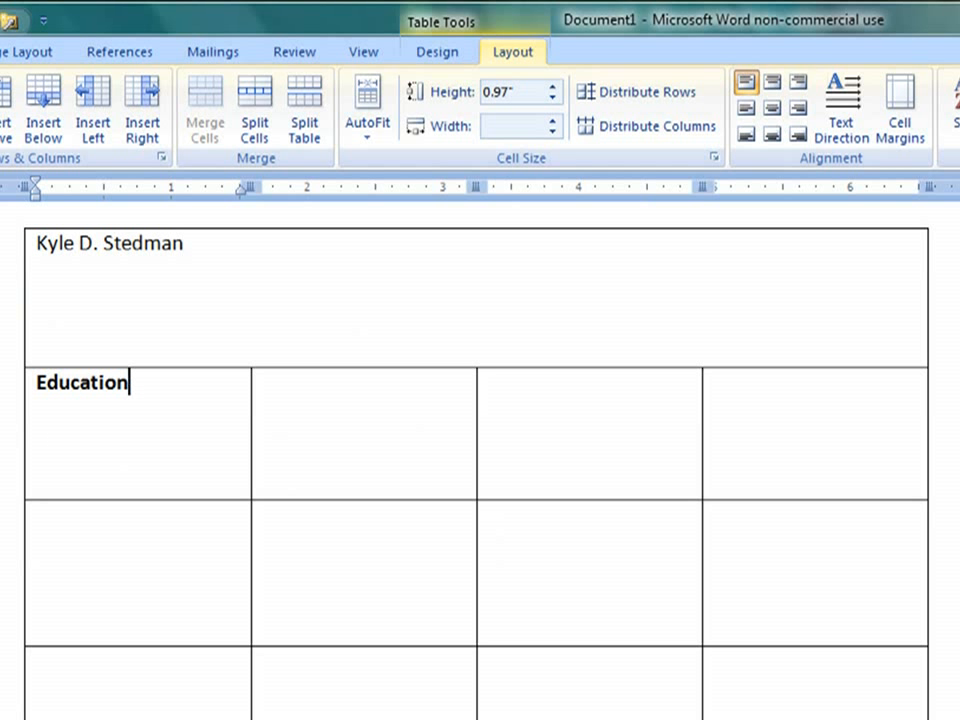
{"action": "left_click", "coordinate": [334, 389]}
{"action": "type", "text": "F"}
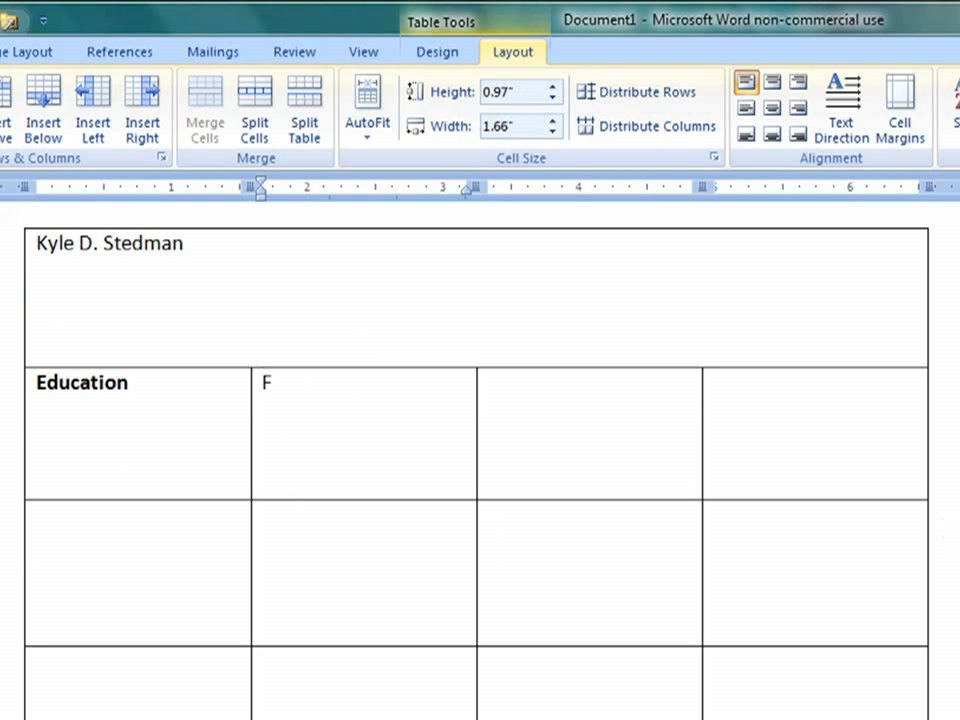
{"action": "type", "text": "irst Educ"}
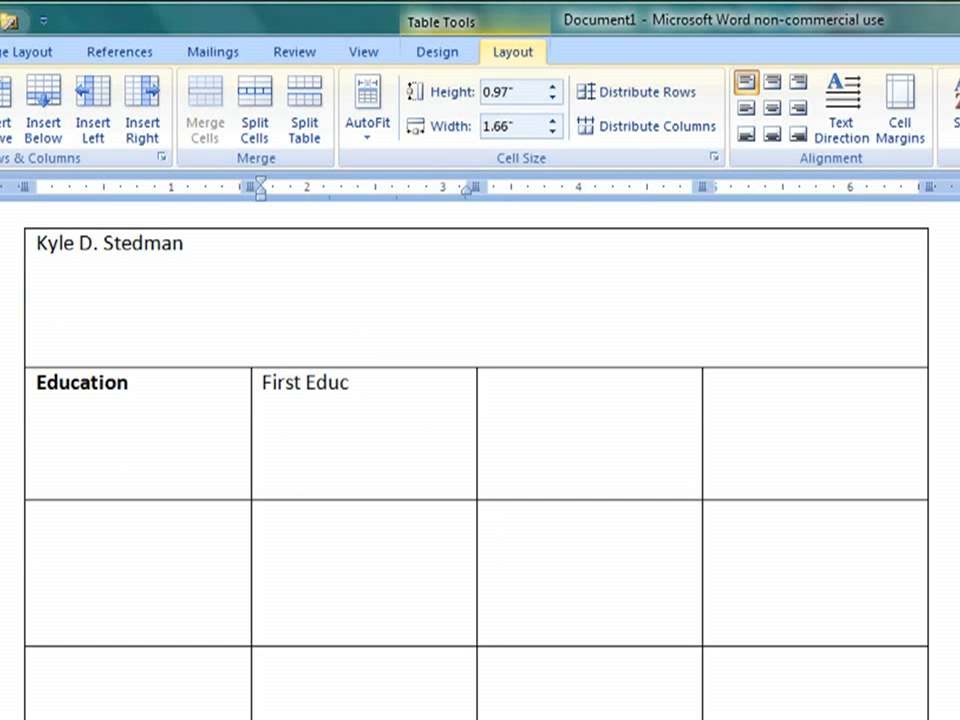
{"action": "type", "text": "ation  Info"}
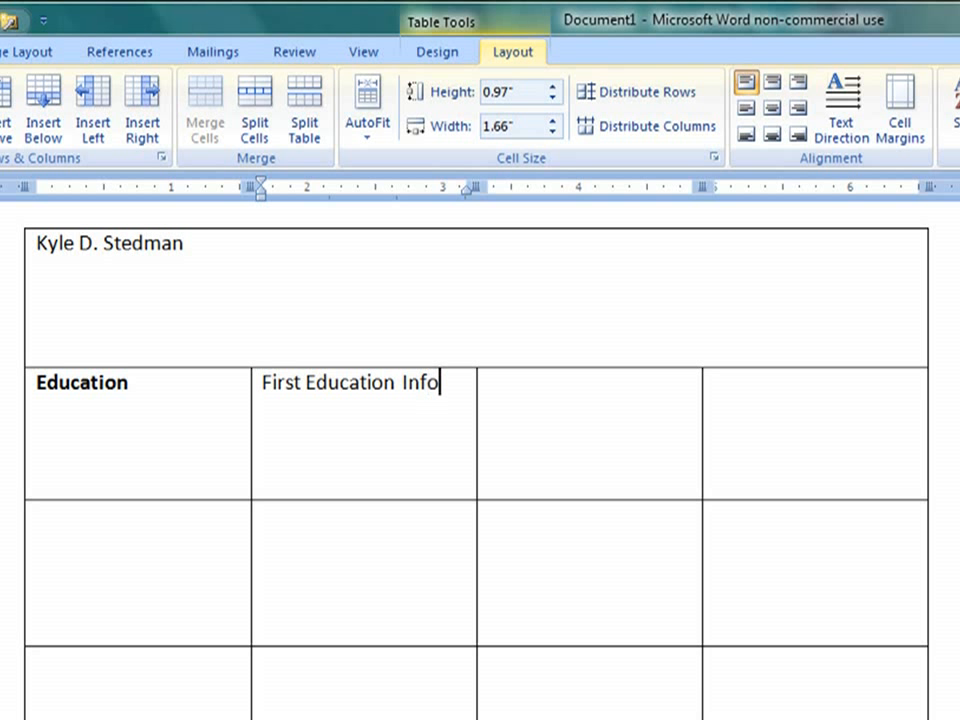
{"action": "left_click", "coordinate": [314, 505]}
{"action": "type", "text": "Second Education IN"}
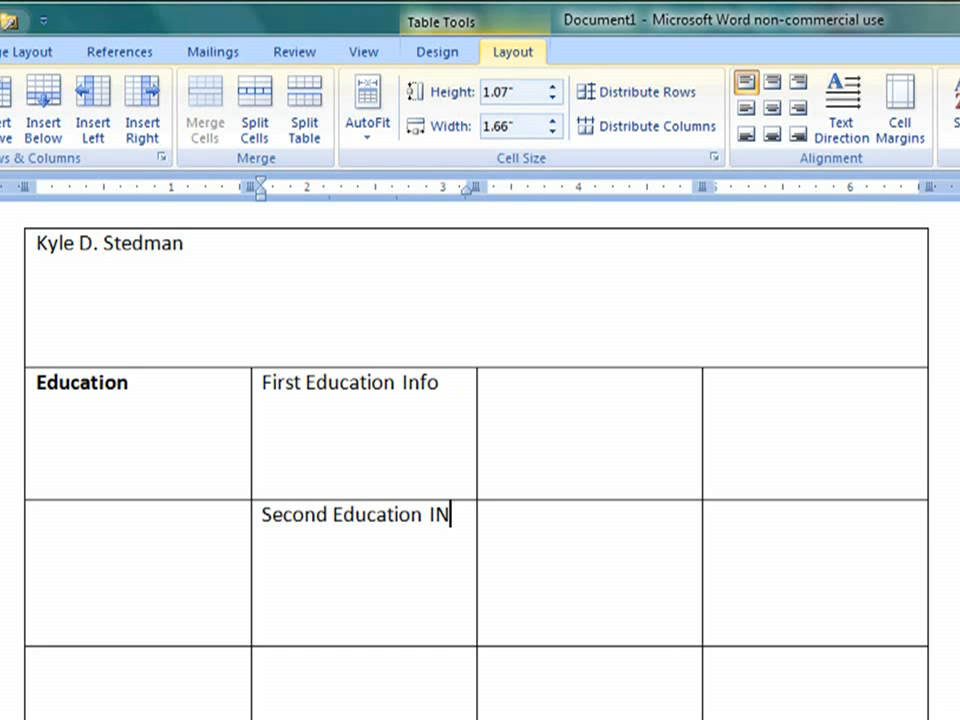
{"action": "key", "text": "BackSpace"}
{"action": "type", "text": "nfo"}
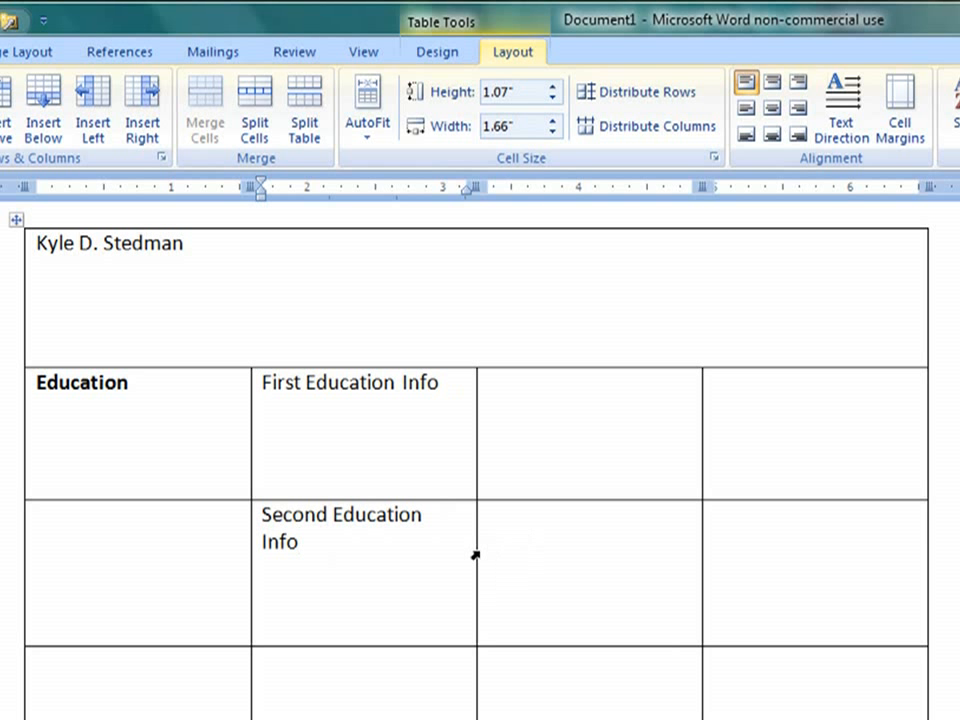
{"action": "left_click_drag", "start_coordinate": [477, 555], "coordinate": [527, 555]}
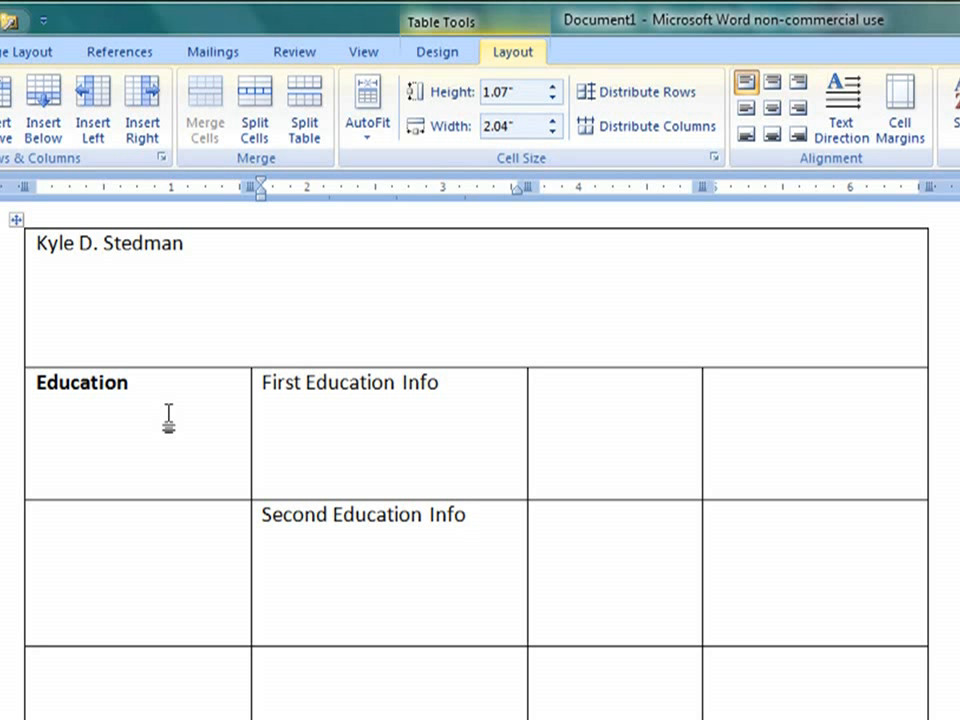
Step: Merge the Education cell with the cell below, and merge the next two first-column cells
{"action": "left_click_drag", "start_coordinate": [168, 418], "coordinate": [163, 553]}
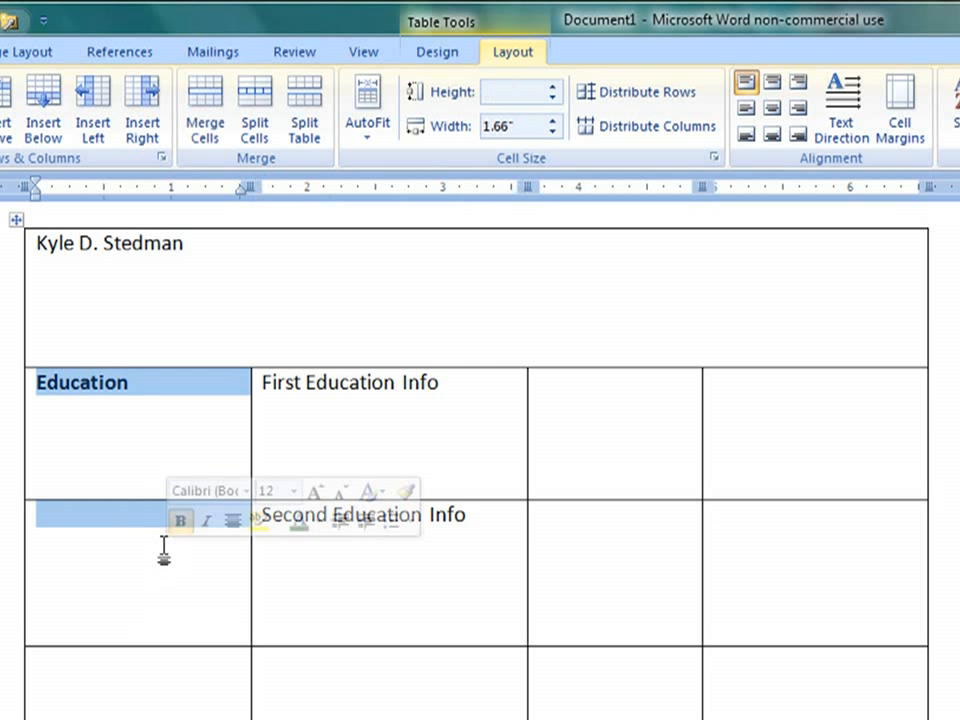
{"action": "left_click", "coordinate": [199, 122]}
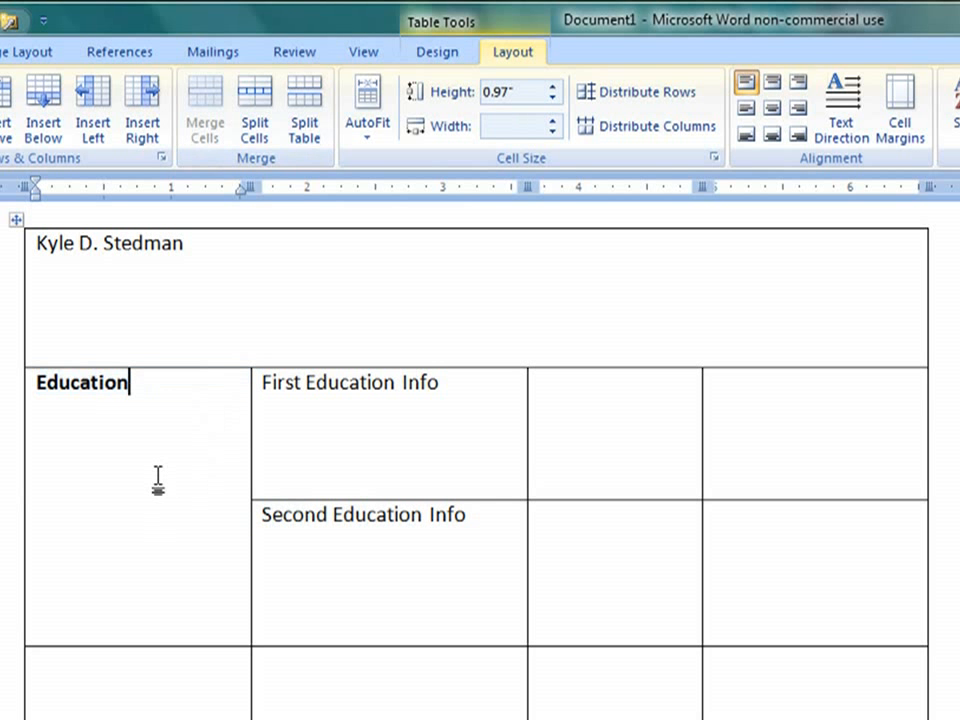
{"action": "left_click_drag", "start_coordinate": [135, 680], "coordinate": [135, 718]}
{"action": "left_click", "coordinate": [210, 120]}
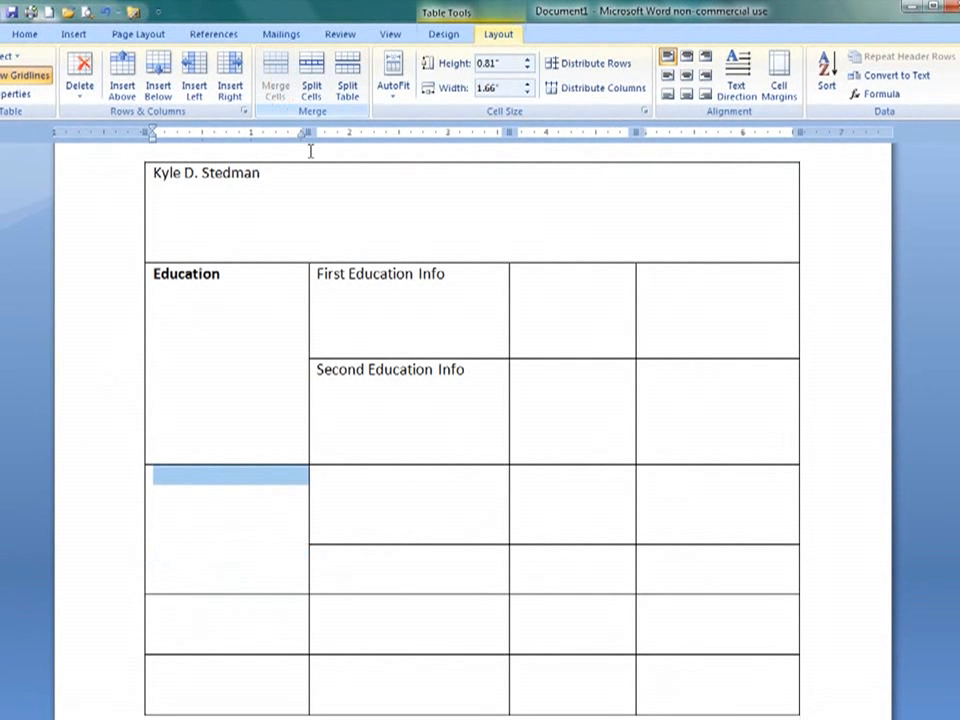
Step: Enter 'Activities' with 'First Activity Info' and 'Second Activity Info', then shorten the Education rows
{"action": "left_click", "coordinate": [227, 500]}
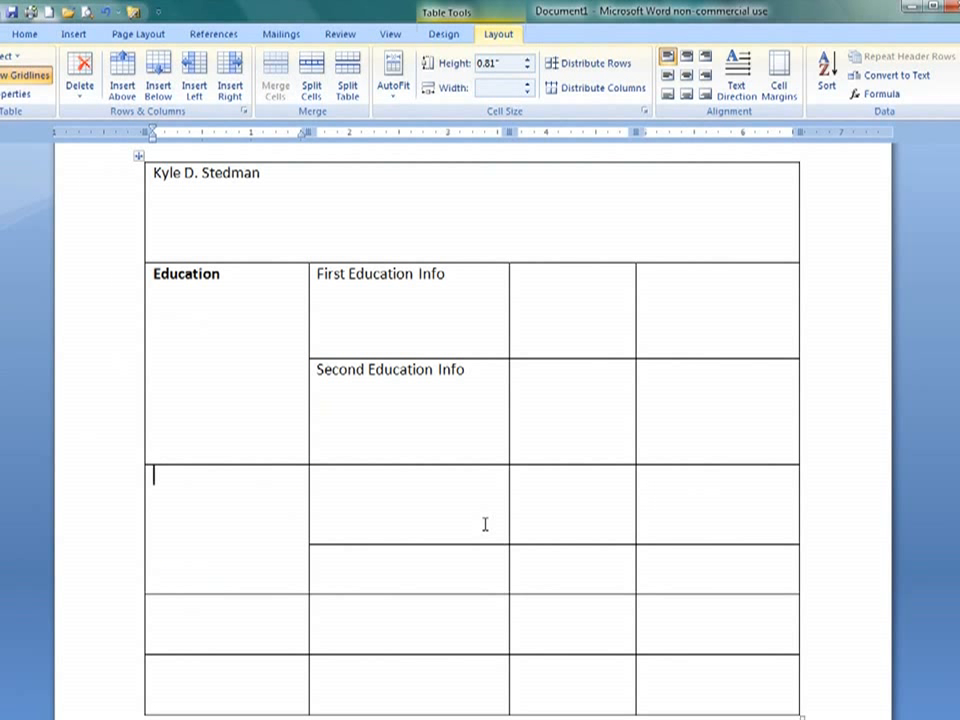
{"action": "type", "text": "Activities"}
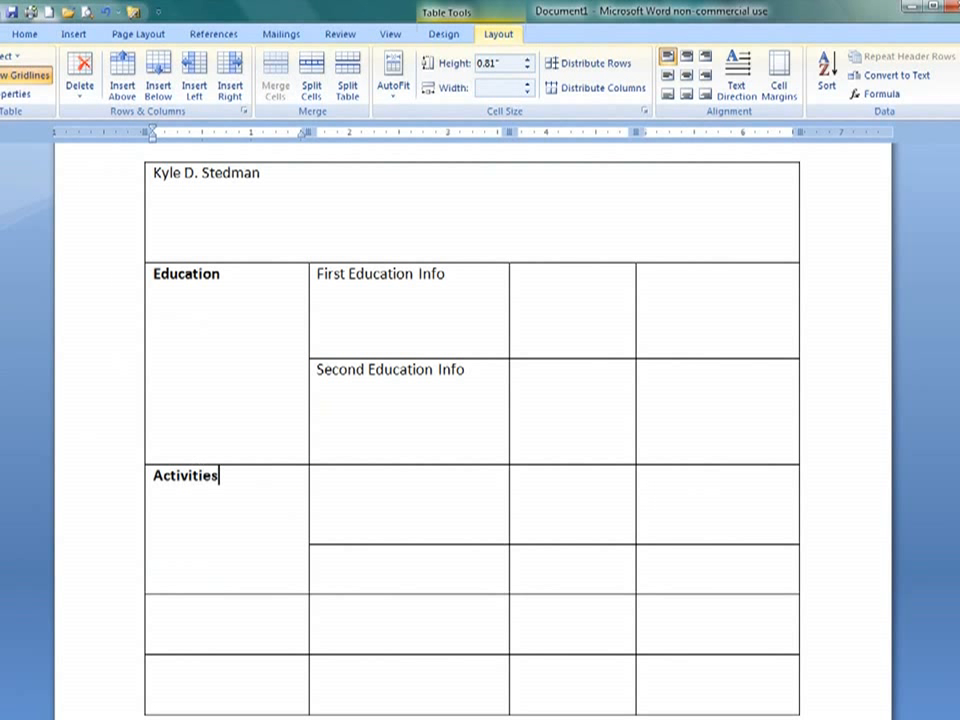
{"action": "left_click", "coordinate": [484, 470]}
{"action": "type", "text": "First Activity Info"}
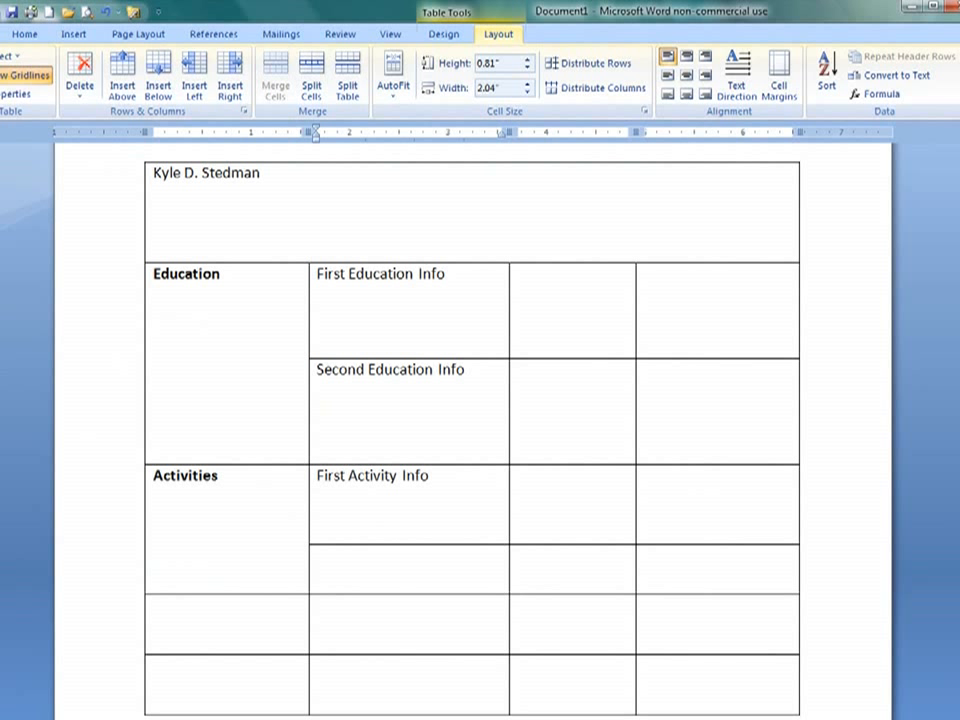
{"action": "key", "text": "Down"}
{"action": "type", "text": "Second Activity Info"}
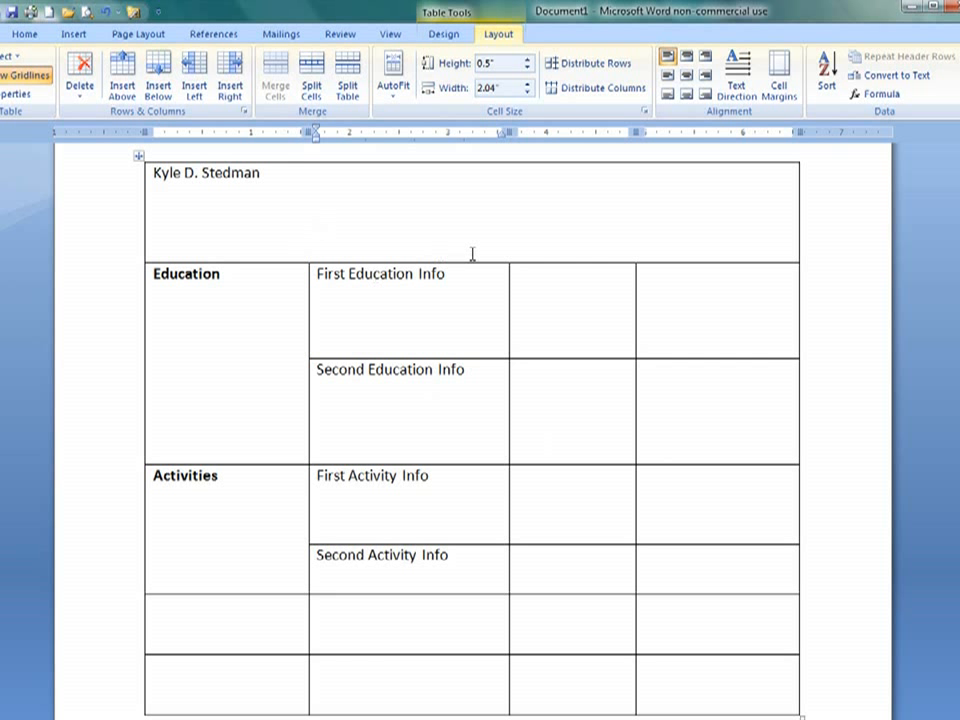
{"action": "left_click_drag", "start_coordinate": [425, 464], "coordinate": [431, 446]}
{"action": "left_click_drag", "start_coordinate": [417, 575], "coordinate": [415, 593]}
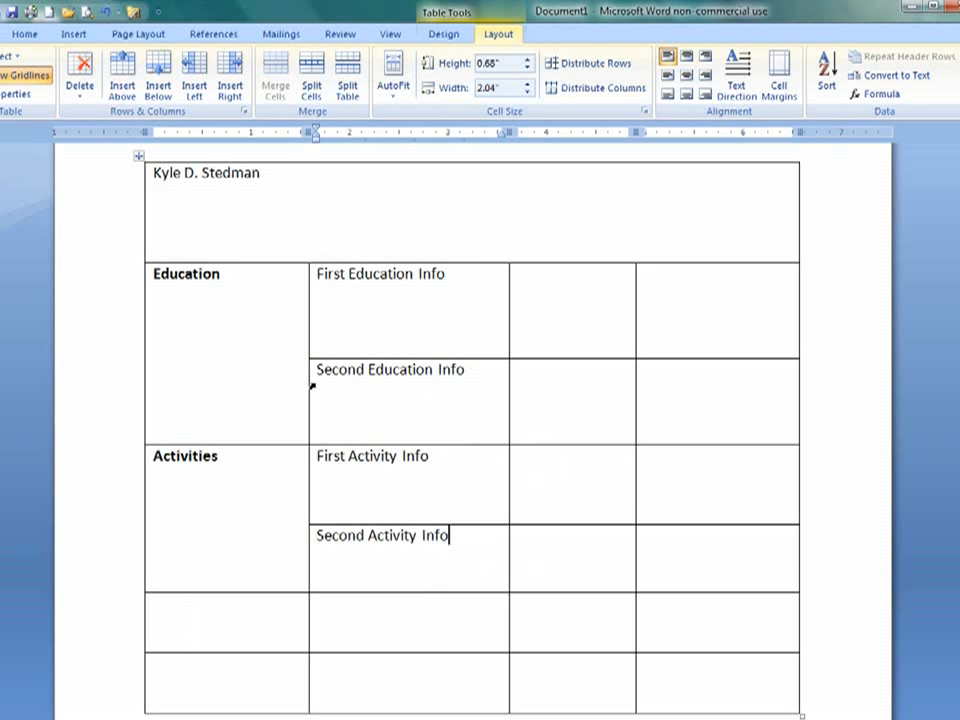
Step: Try a wider entries column, then return the label column border to its earlier width
{"action": "scroll", "coordinate": [434, 446], "scroll_direction": "up", "scroll_amount": 2}
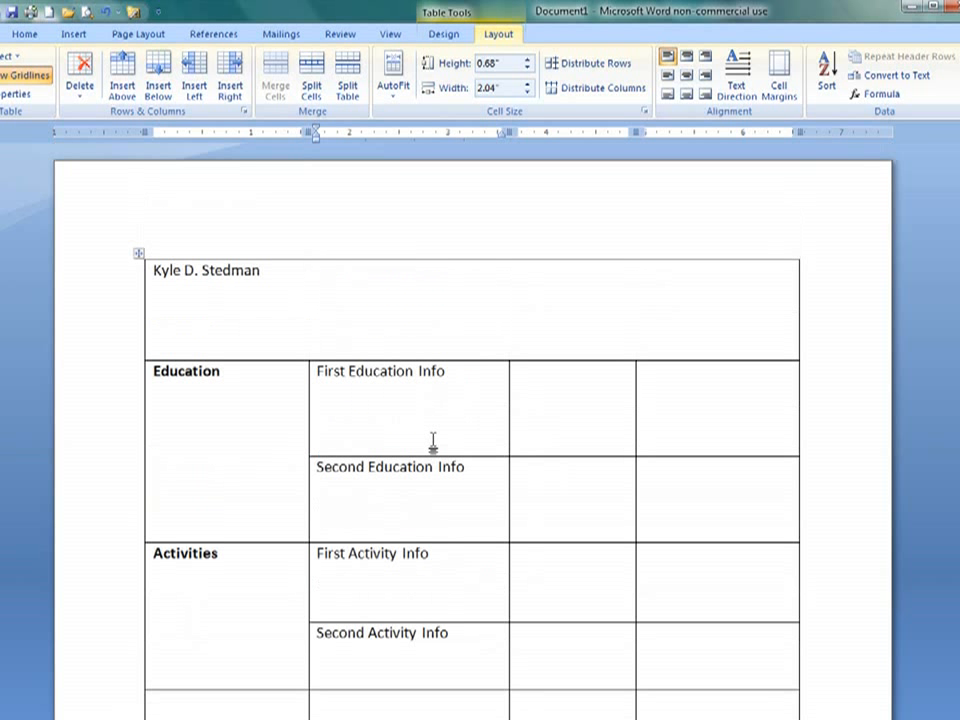
{"action": "scroll", "coordinate": [433, 441], "scroll_direction": "down", "scroll_amount": 2}
{"action": "left_click_drag", "start_coordinate": [306, 400], "coordinate": [274, 402]}
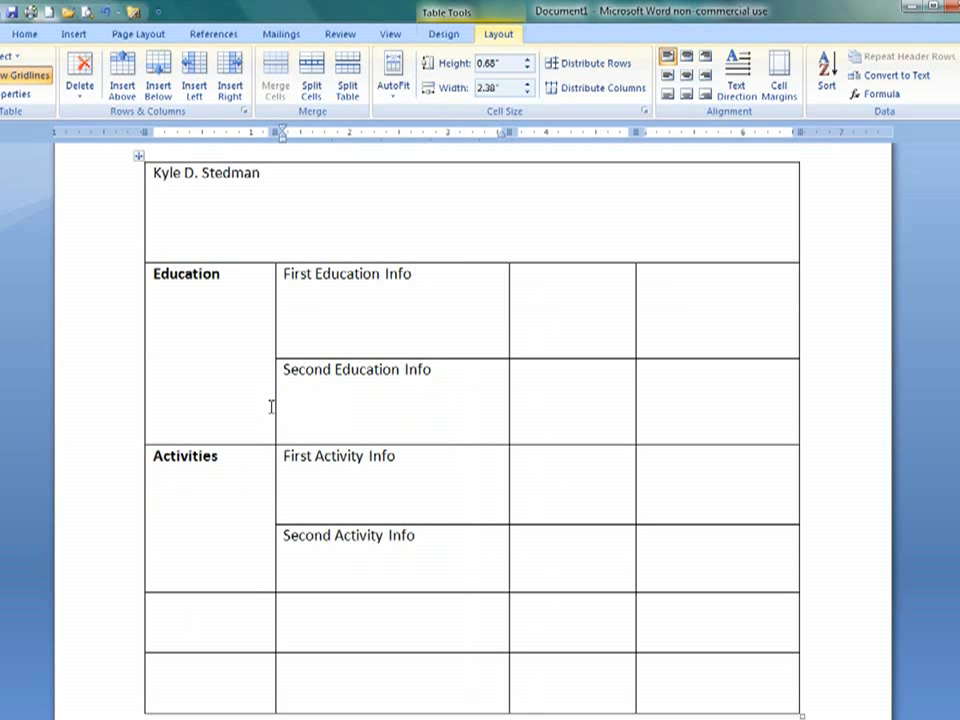
{"action": "left_click_drag", "start_coordinate": [275, 408], "coordinate": [337, 405]}
{"action": "left_click_drag", "start_coordinate": [334, 349], "coordinate": [313, 347]}
Step: Merge the three right cells of both Education Info rows and both Activity Info rows into single cells
{"action": "left_click_drag", "start_coordinate": [429, 336], "coordinate": [643, 344]}
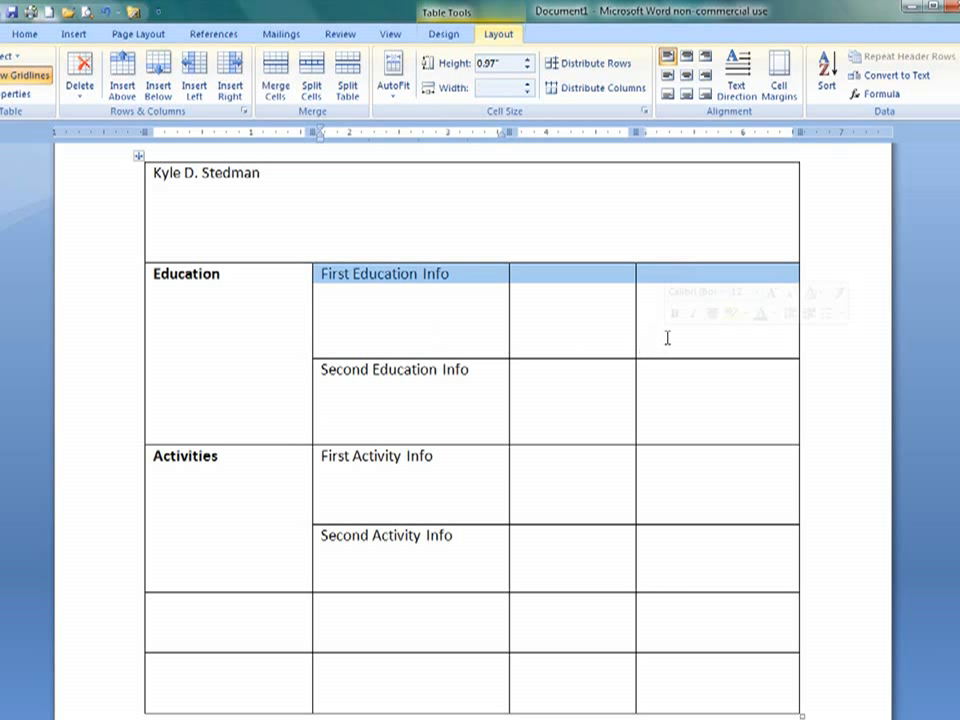
{"action": "left_click", "coordinate": [276, 75]}
{"action": "left_click_drag", "start_coordinate": [330, 395], "coordinate": [714, 407]}
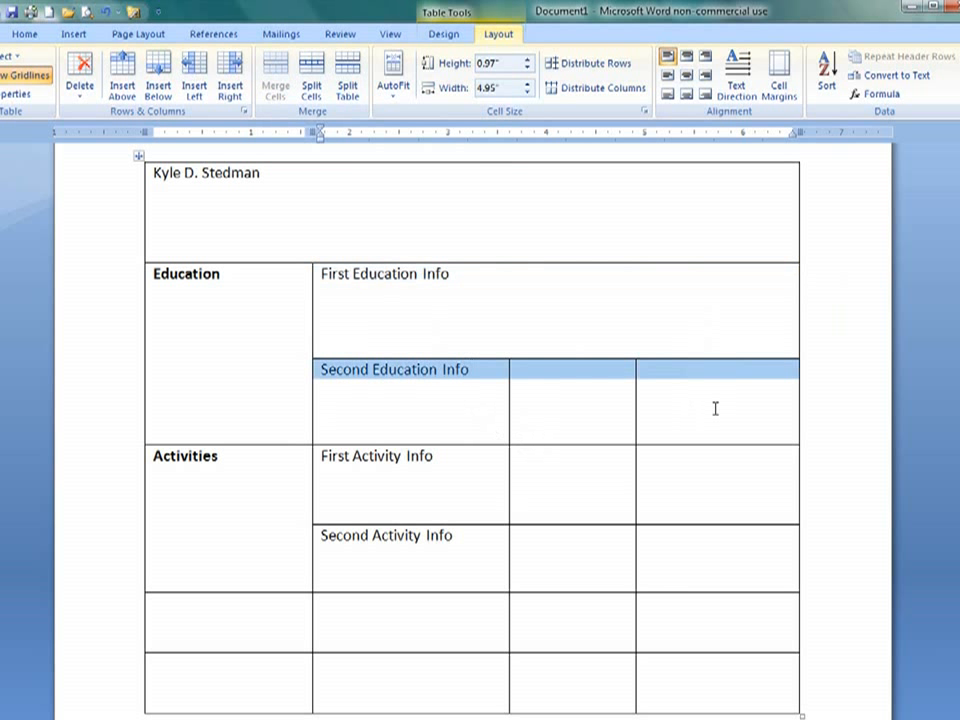
{"action": "left_click", "coordinate": [276, 75]}
{"action": "left_click_drag", "start_coordinate": [462, 502], "coordinate": [760, 505]}
{"action": "left_click", "coordinate": [278, 85]}
{"action": "left_click_drag", "start_coordinate": [425, 563], "coordinate": [649, 572]}
{"action": "left_click", "coordinate": [277, 88]}
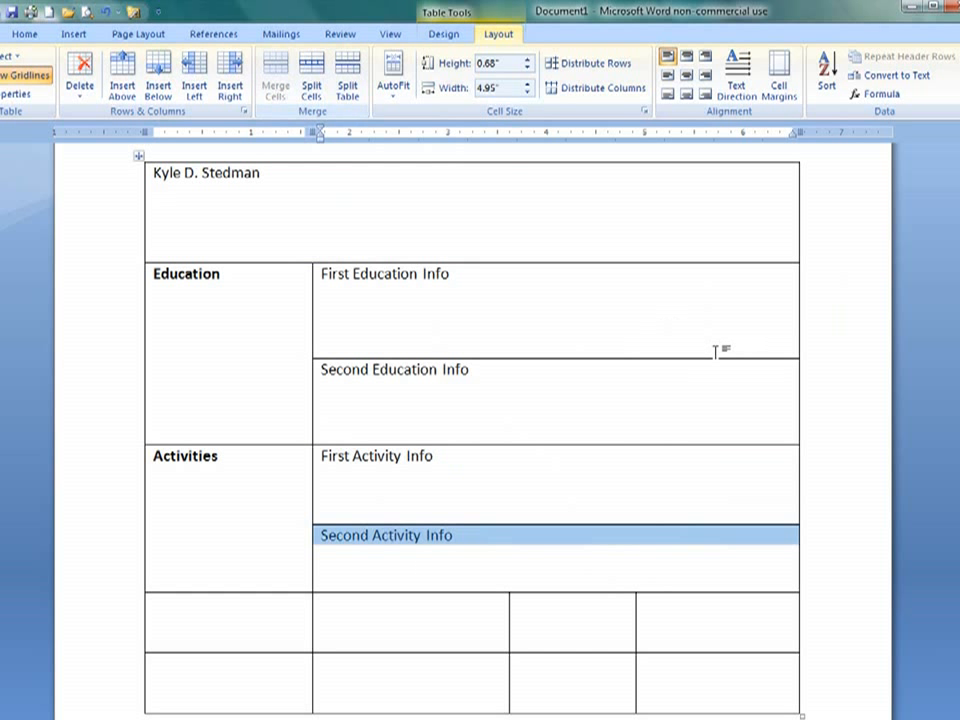
{"action": "left_click", "coordinate": [604, 318]}
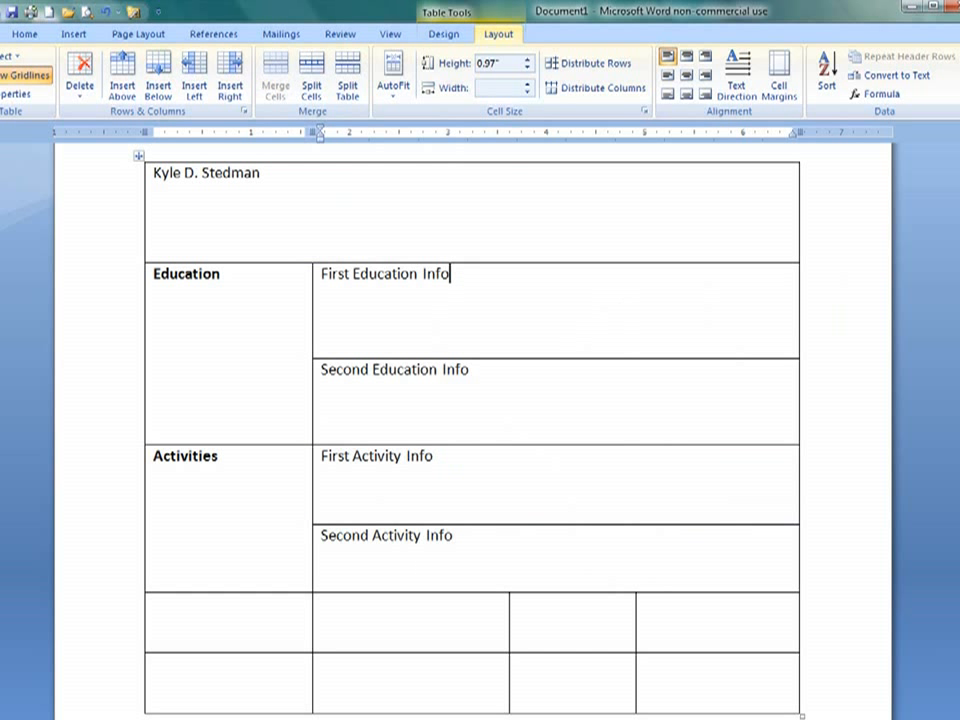
Step: Add bulleted College:, GPA: and Major: lines under First Education Info
{"action": "left_click", "coordinate": [25, 36]}
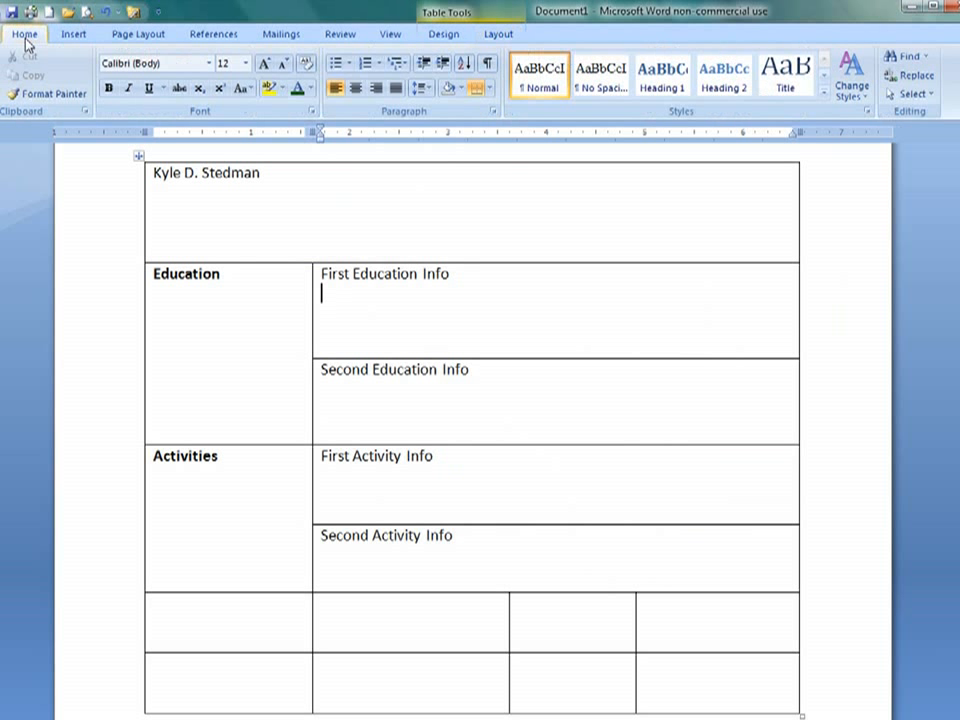
{"action": "left_click", "coordinate": [333, 66]}
{"action": "left_click", "coordinate": [563, 93]}
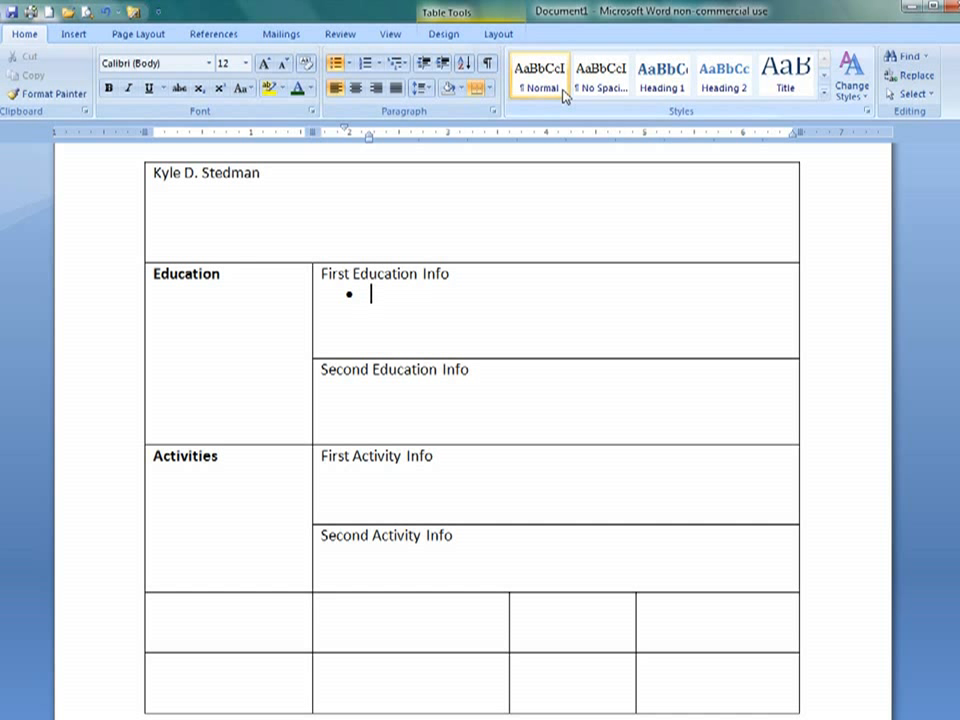
{"action": "type", "text": "College:"}
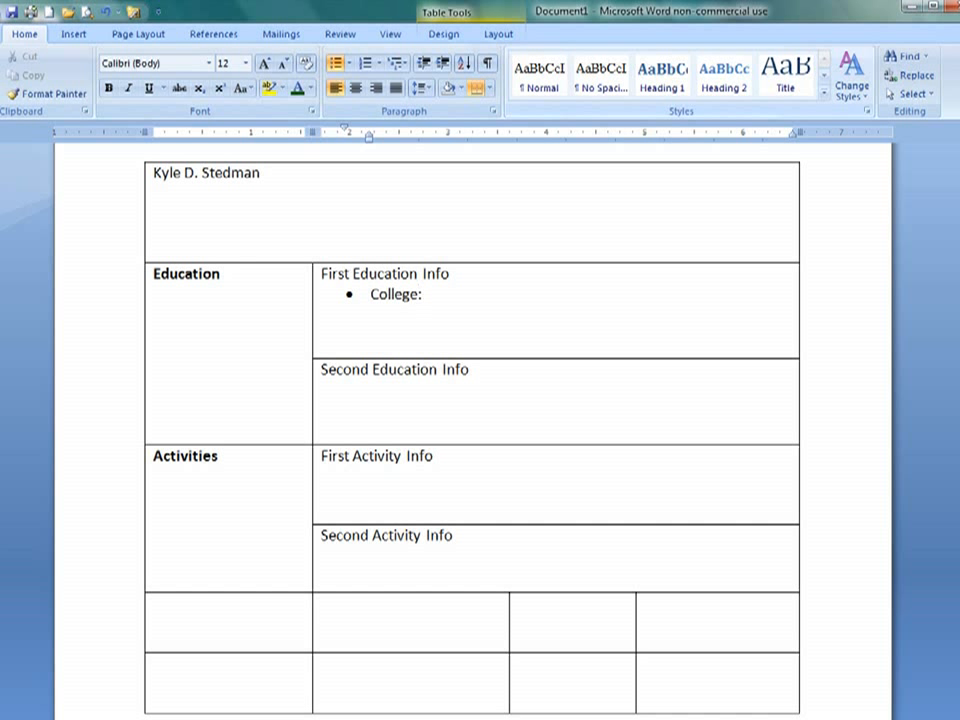
{"action": "type", "text": " GPA: Major:"}
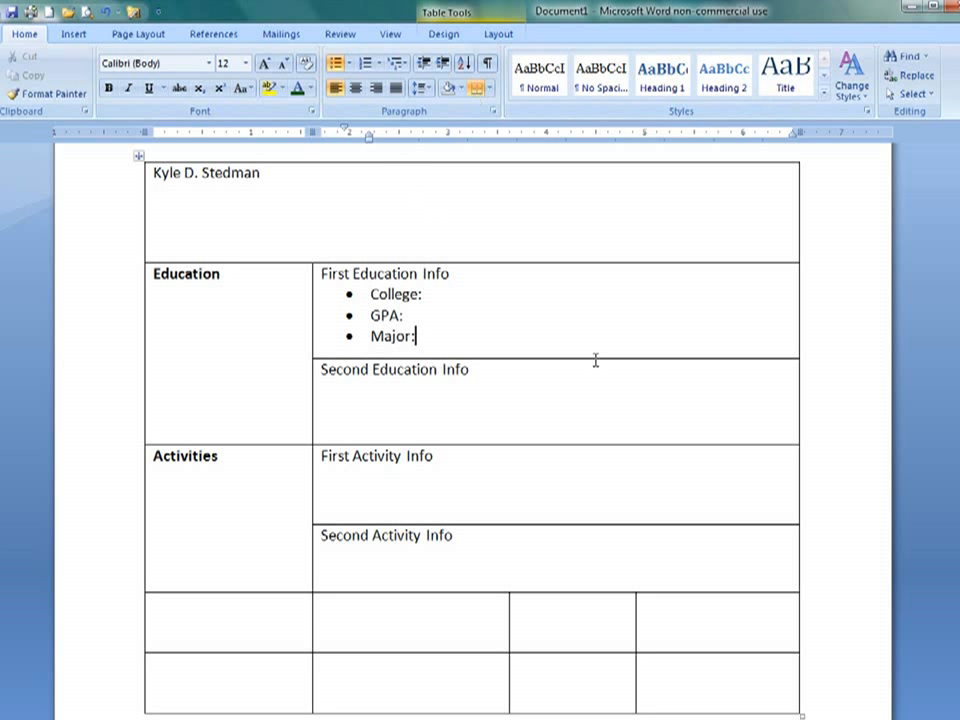
Step: Add bulleted College: and GPA: lines under Second Education Info
{"action": "left_click", "coordinate": [552, 370]}
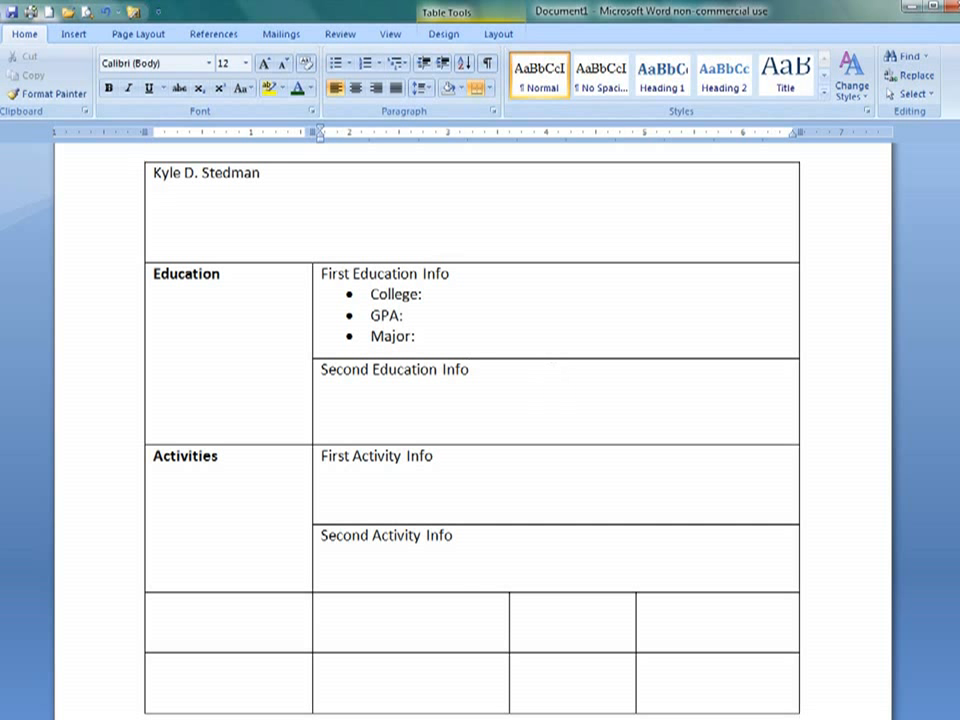
{"action": "key", "text": "Return"}
{"action": "left_click", "coordinate": [337, 64]}
{"action": "type", "text": "College: "}
{"action": "type", "text": "GPA:"}
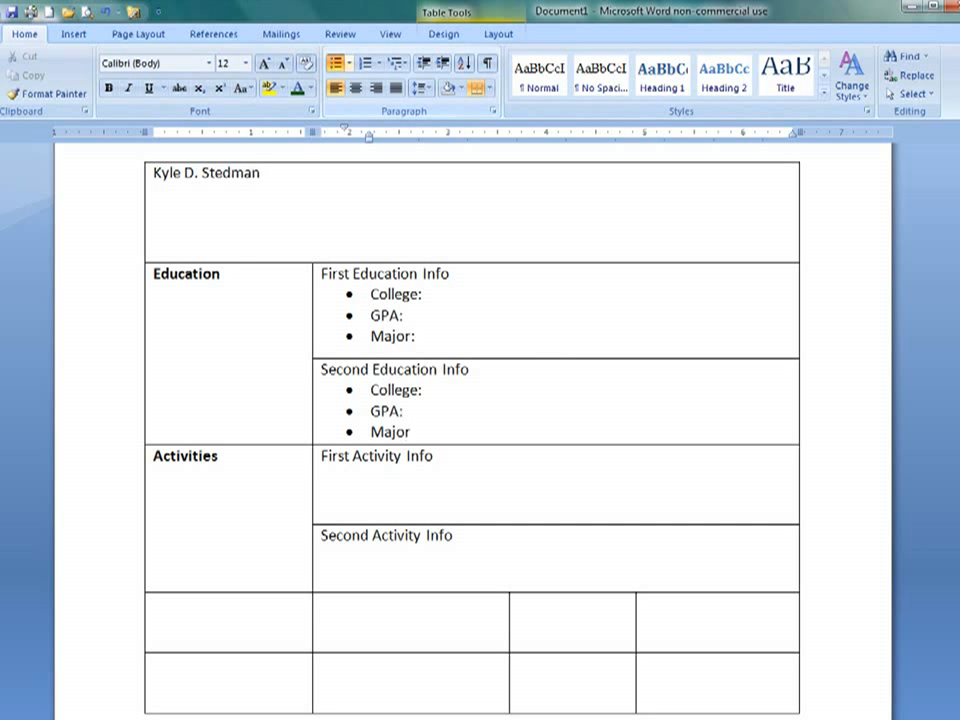
{"action": "scroll", "coordinate": [525, 360], "scroll_direction": "up", "scroll_amount": 1}
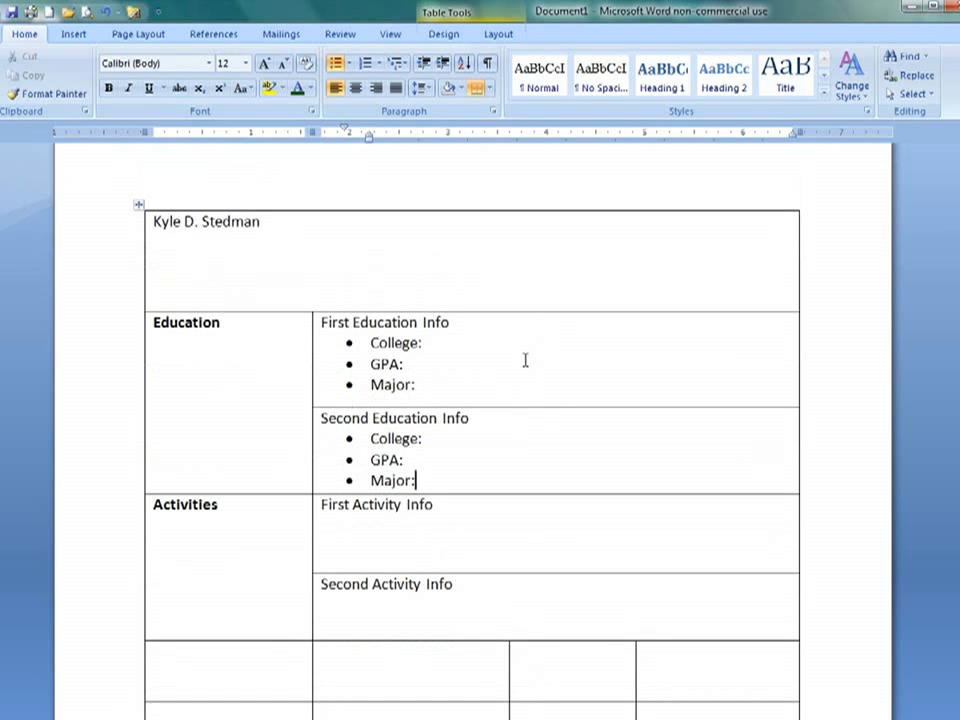
{"action": "left_click", "coordinate": [628, 463]}
{"action": "scroll", "coordinate": [559, 413], "scroll_direction": "down", "scroll_amount": 3}
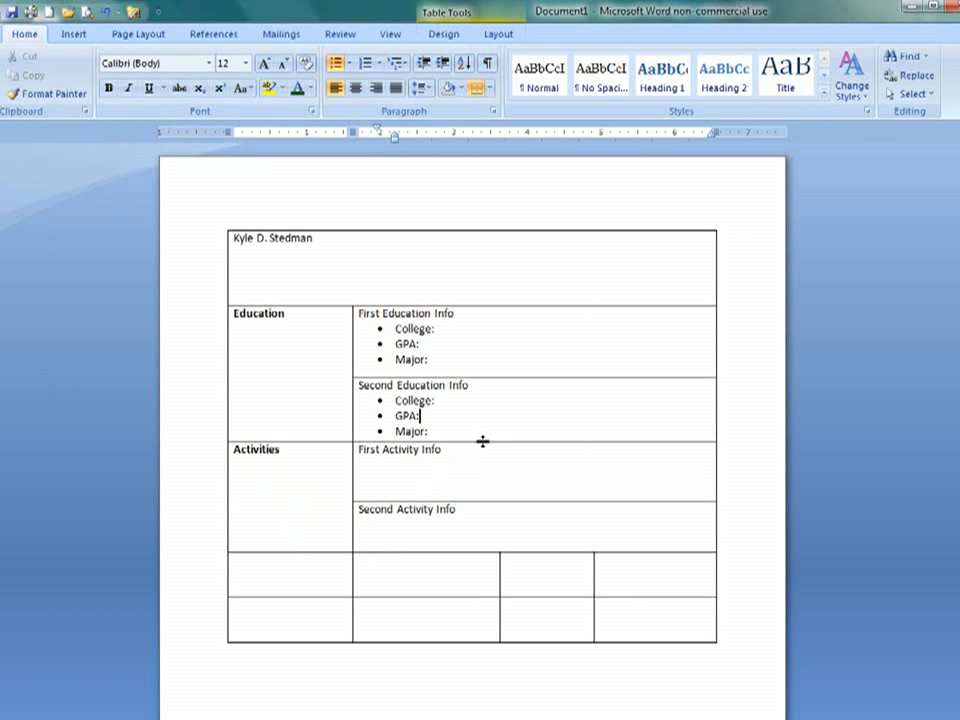
Step: Drag the Second Education Info row border down to make the row taller
{"action": "left_click_drag", "start_coordinate": [482, 441], "coordinate": [484, 464]}
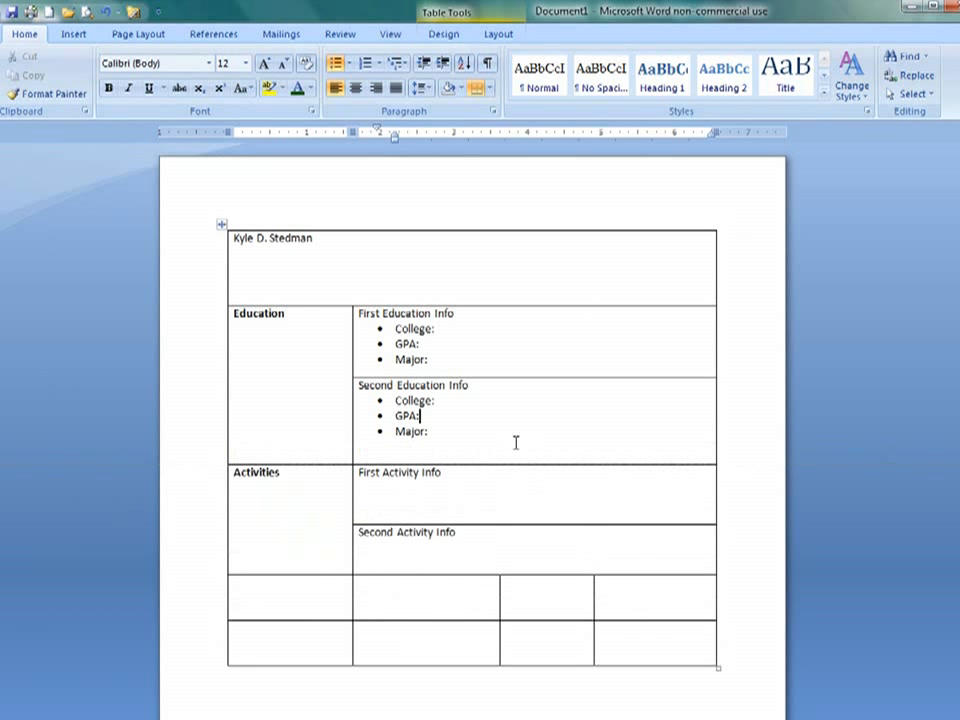
{"action": "scroll", "coordinate": [548, 456], "scroll_direction": "down", "scroll_amount": 2}
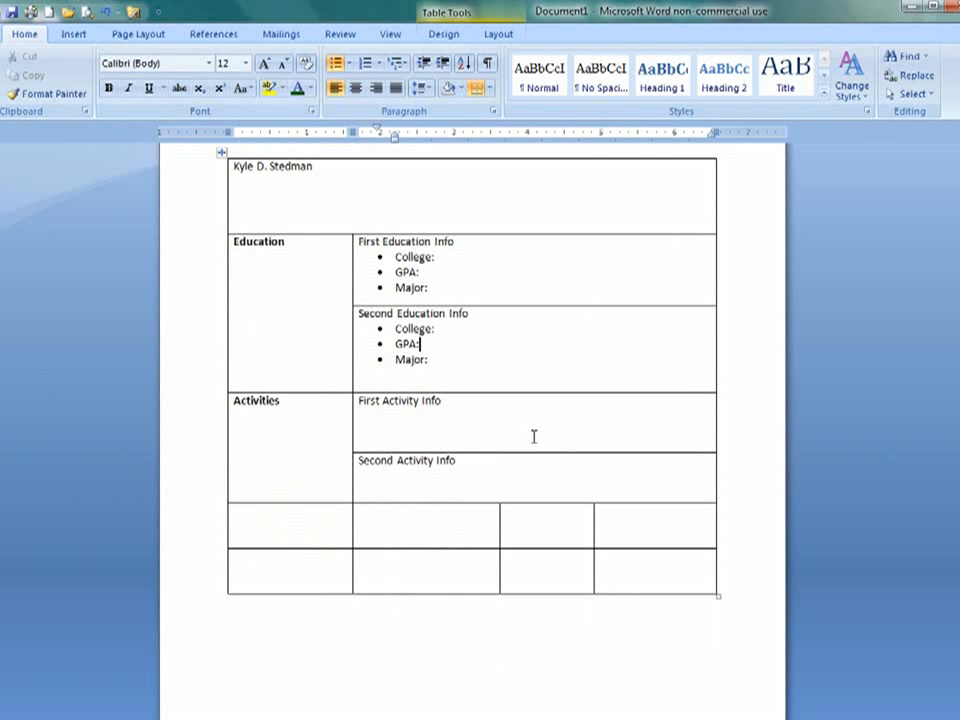
{"action": "scroll", "coordinate": [521, 437], "scroll_direction": "up", "scroll_amount": 2}
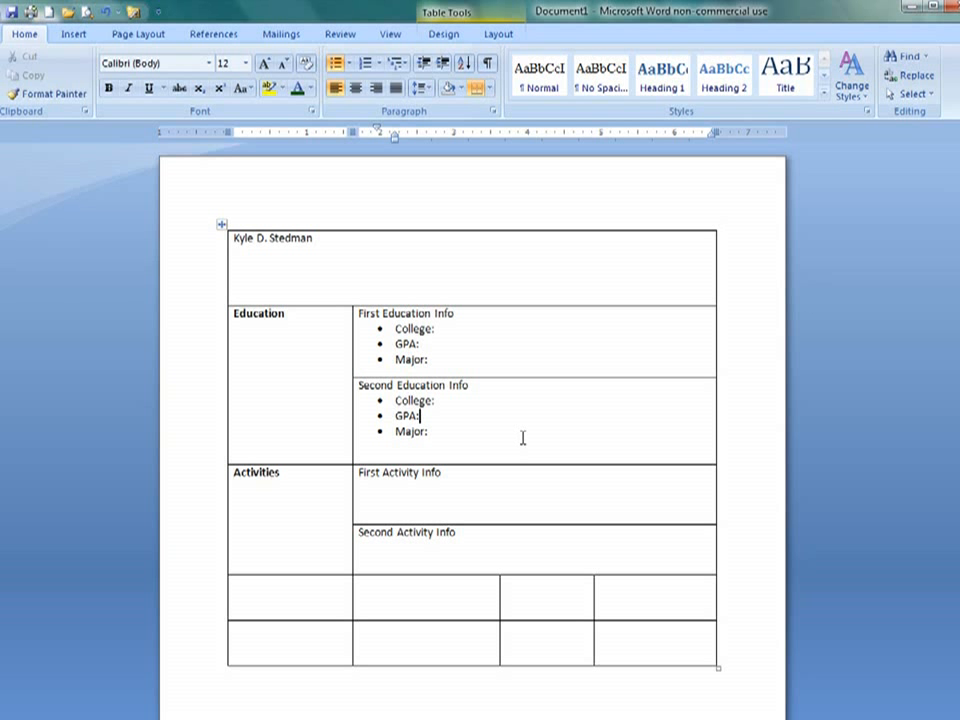
{"action": "scroll", "coordinate": [522, 437], "scroll_direction": "up", "scroll_amount": 2}
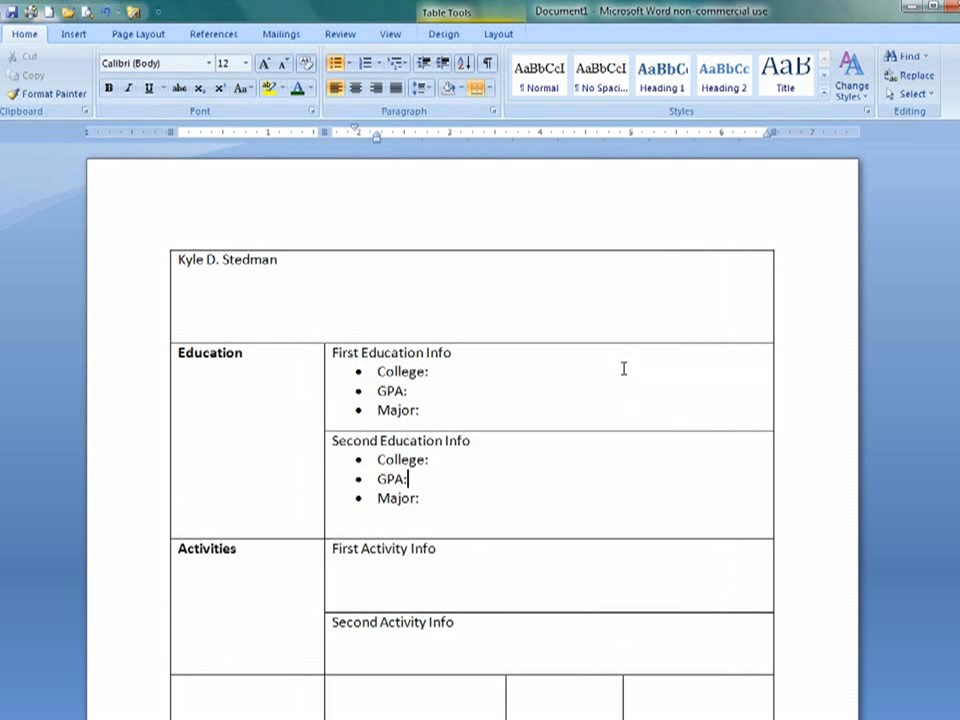
Step: Select the whole table and set its borders to None, applied to Table, in Borders and Shading
{"action": "left_click", "coordinate": [446, 36]}
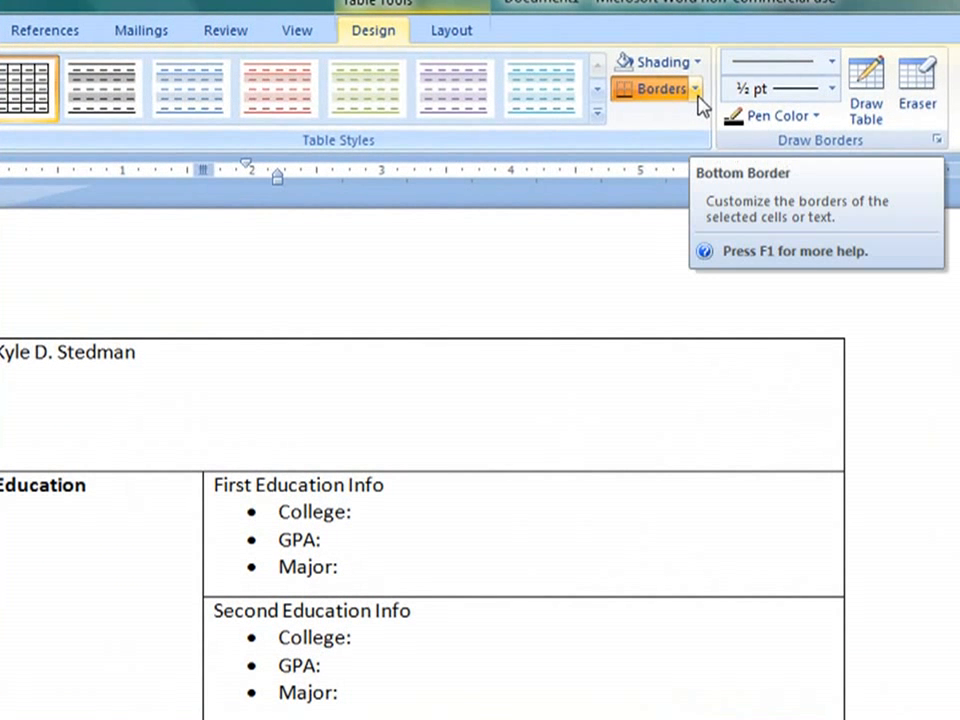
{"action": "left_click", "coordinate": [697, 90]}
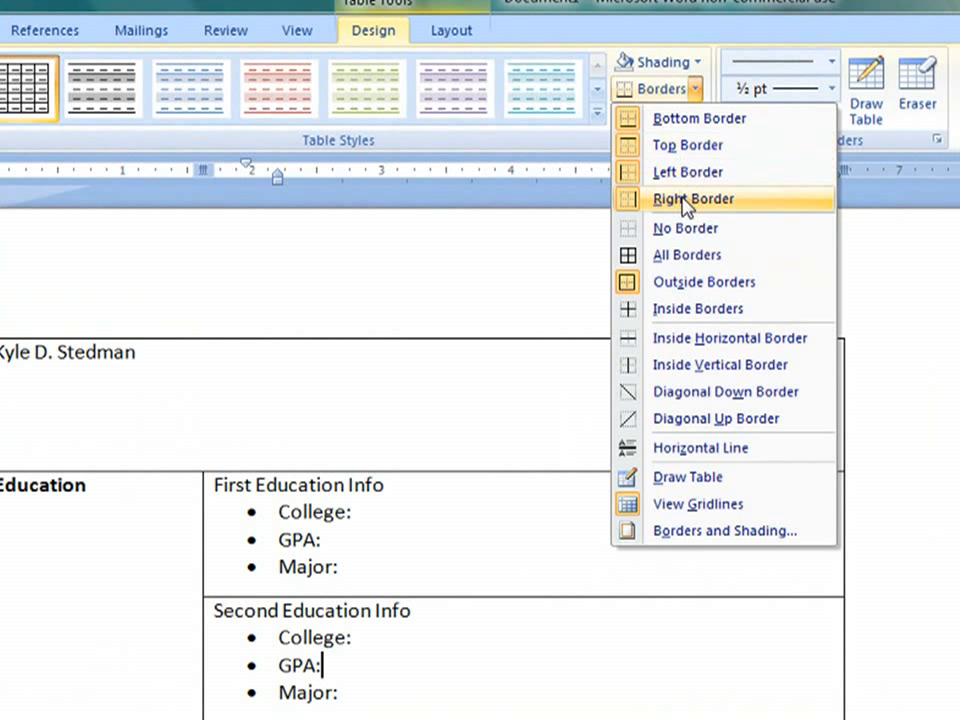
{"action": "left_click", "coordinate": [107, 411]}
{"action": "left_click", "coordinate": [1, 322]}
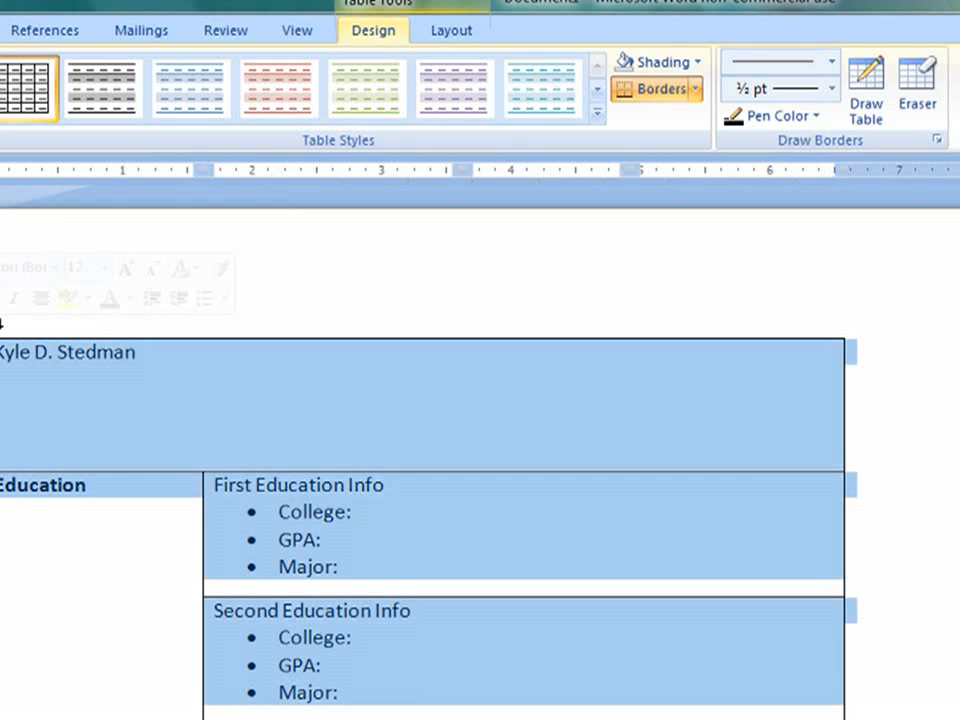
{"action": "left_click", "coordinate": [696, 91]}
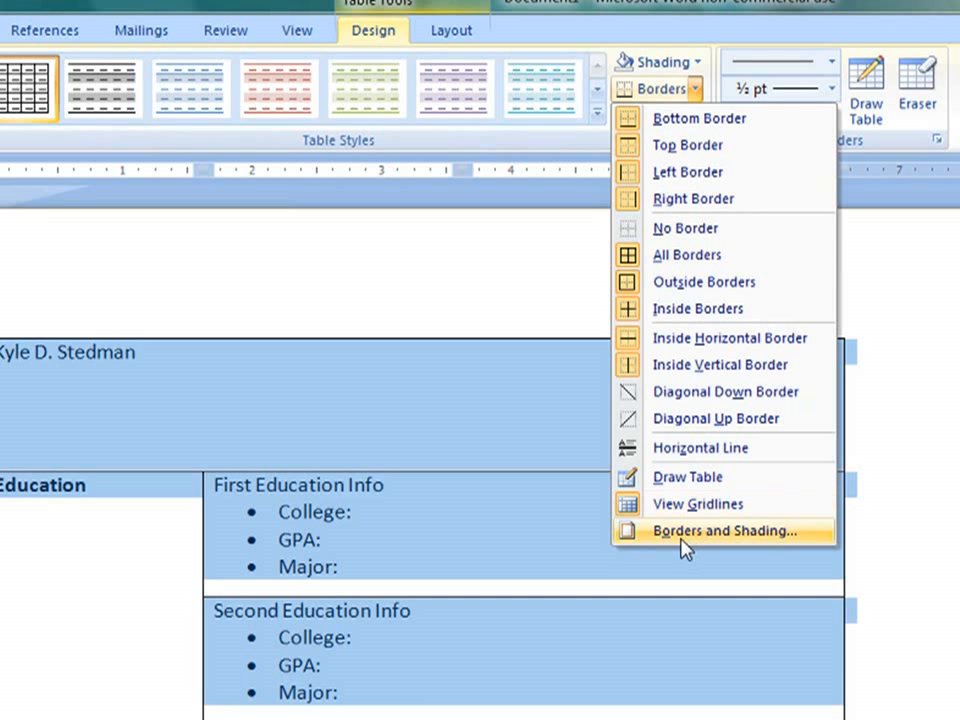
{"action": "left_click", "coordinate": [762, 545]}
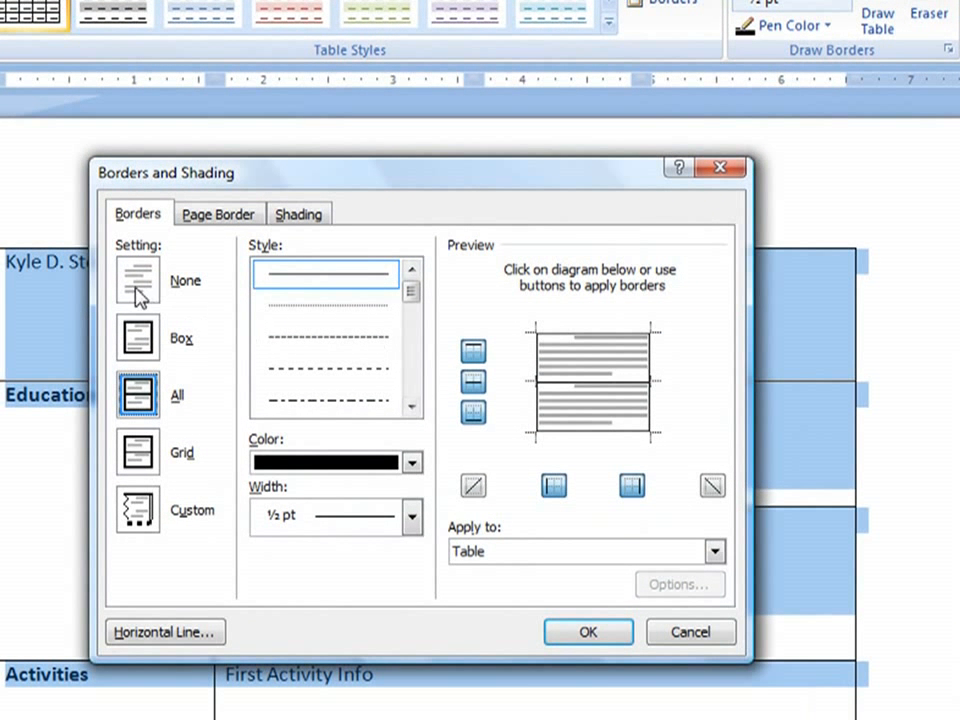
{"action": "left_click", "coordinate": [138, 285]}
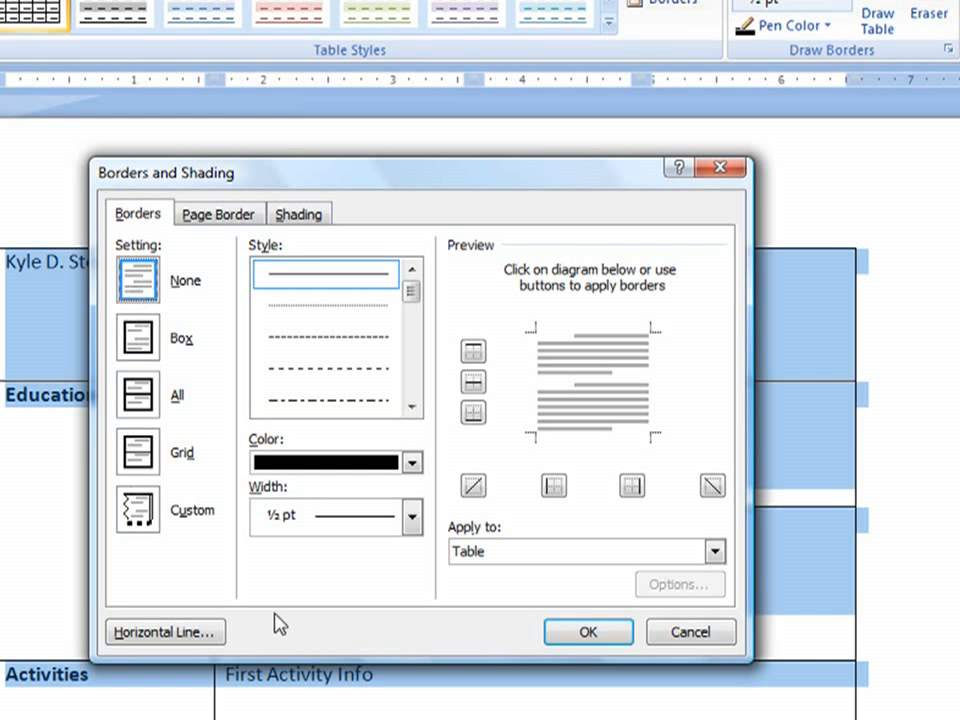
{"action": "left_click", "coordinate": [518, 558]}
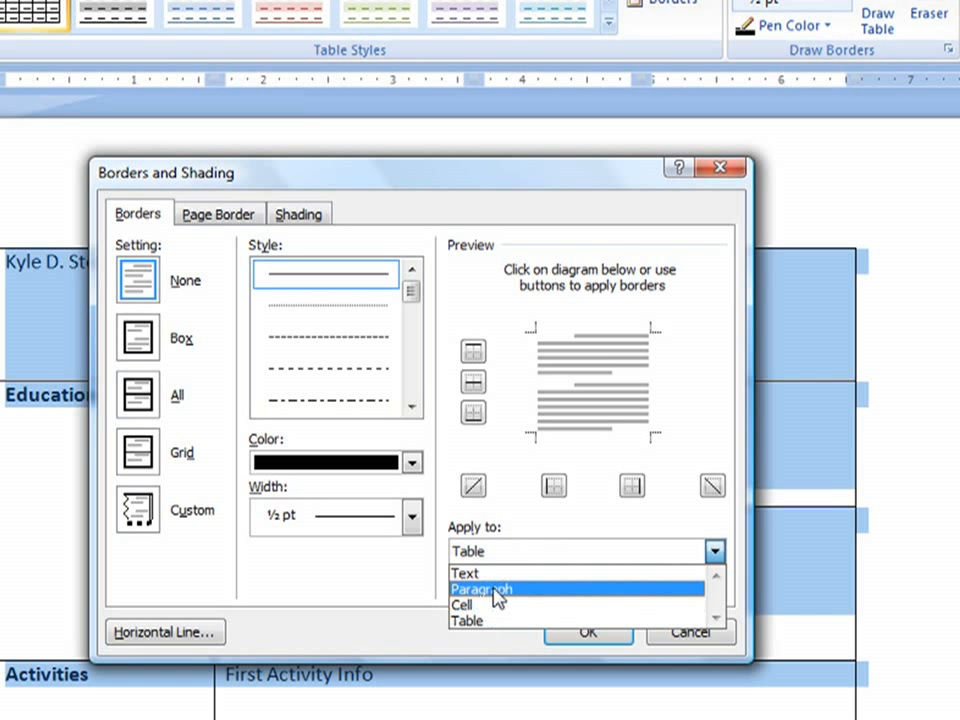
{"action": "left_click", "coordinate": [469, 621]}
{"action": "left_click", "coordinate": [589, 634]}
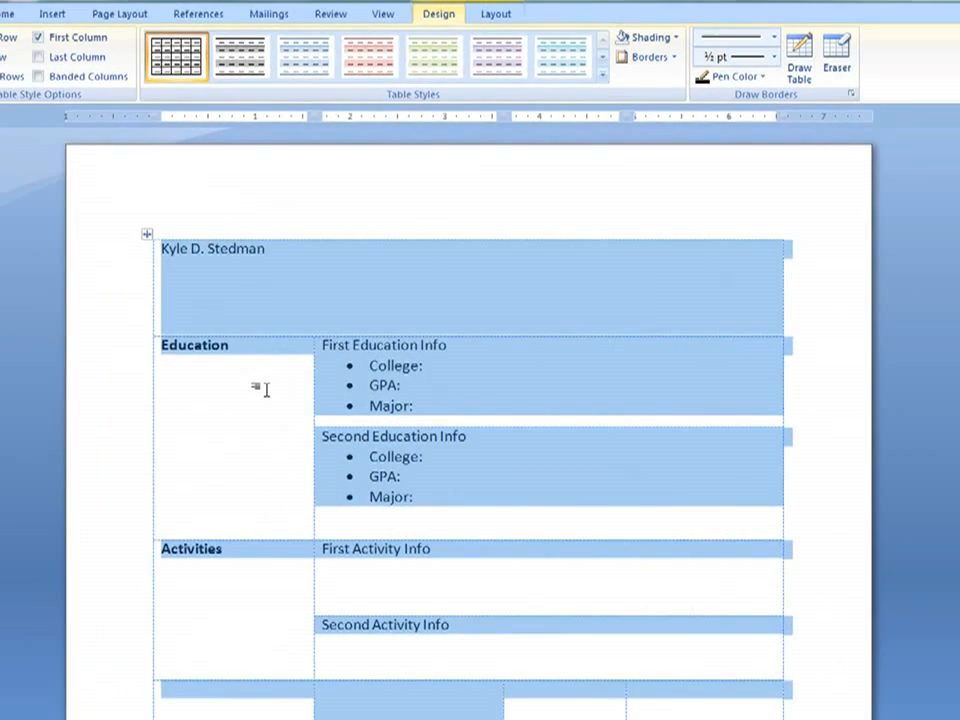
{"action": "left_click", "coordinate": [265, 389]}
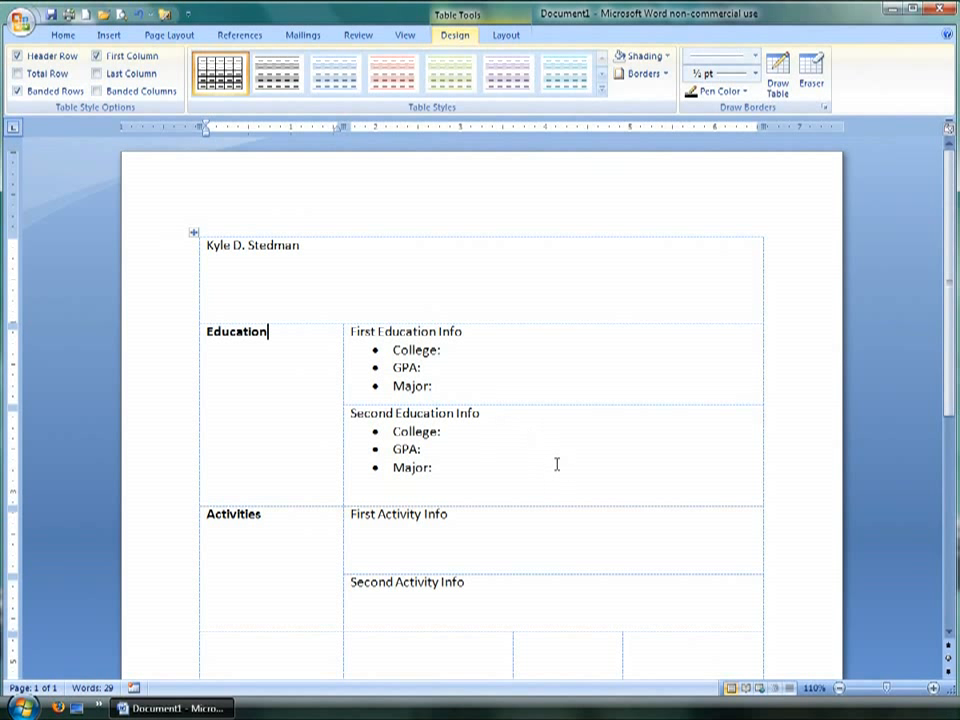
Step: Make the first Education Info row taller, widen the info column, then check the resume in Print Preview
{"action": "left_click_drag", "start_coordinate": [584, 406], "coordinate": [583, 416]}
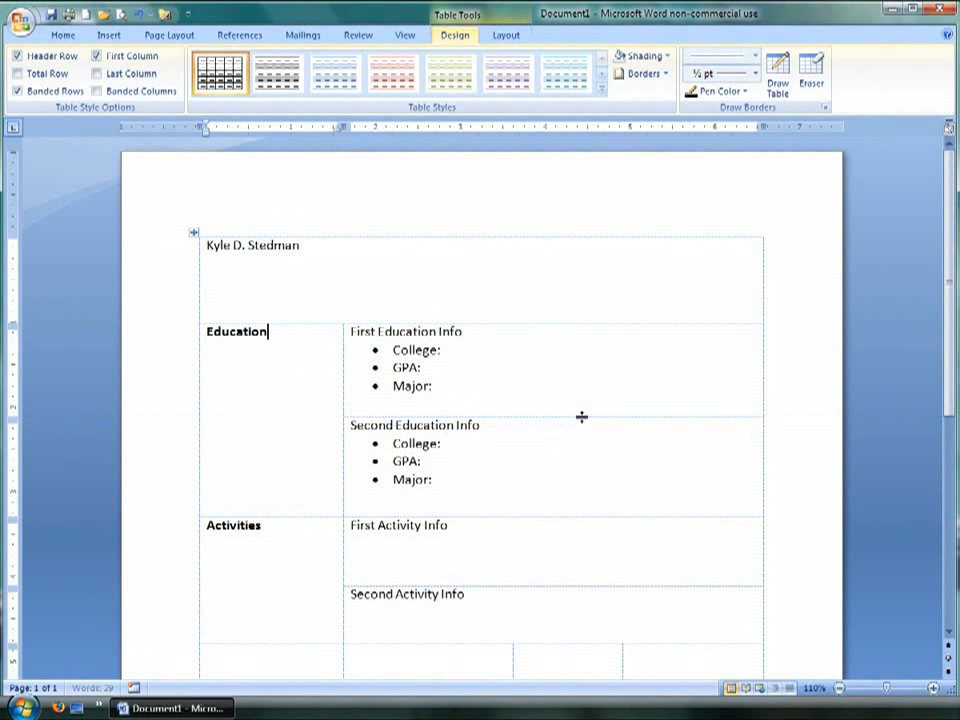
{"action": "mouse_move", "coordinate": [338, 406]}
{"action": "left_mouse_down"}
{"action": "mouse_move", "coordinate": [296, 399]}
{"action": "mouse_move", "coordinate": [343, 403]}
{"action": "left_mouse_up"}
{"action": "left_click", "coordinate": [24, 28]}
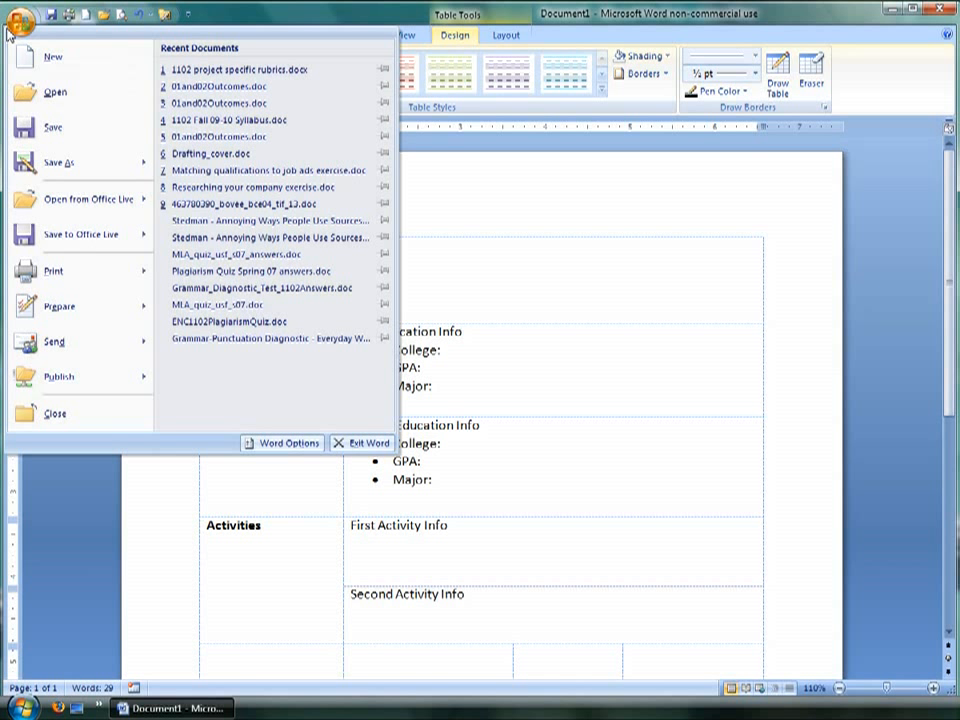
{"action": "mouse_move", "coordinate": [72, 280]}
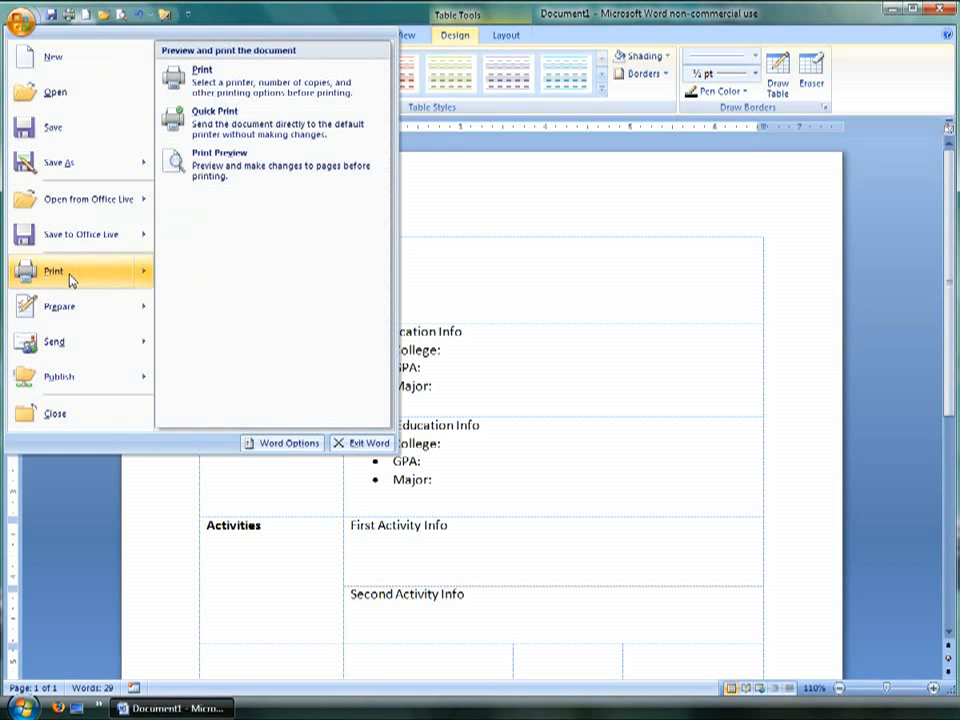
{"action": "left_click", "coordinate": [294, 175]}
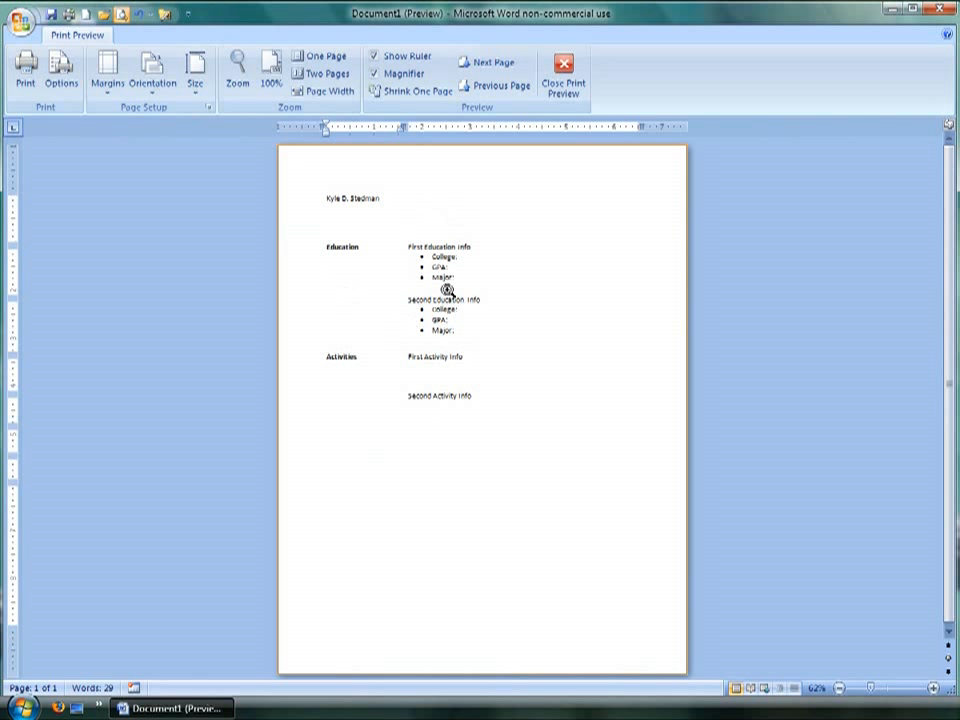
{"action": "left_click", "coordinate": [568, 74]}
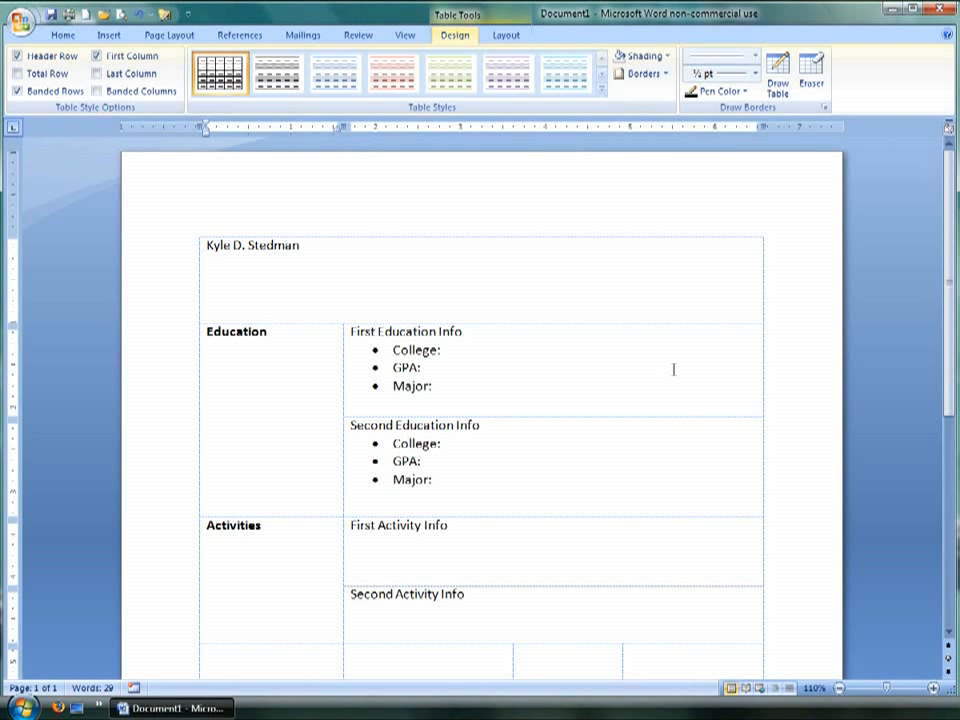